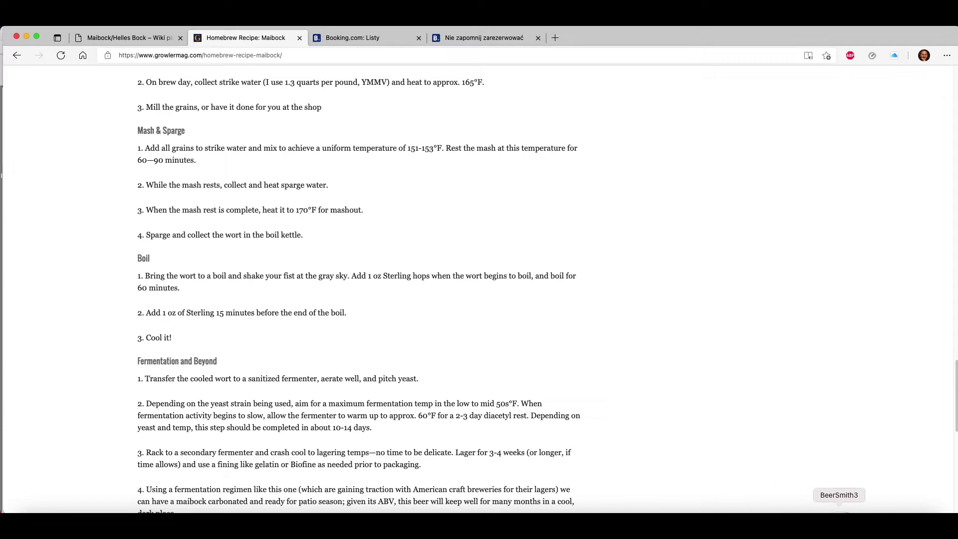
# Step: Switch to BeerSmith and convert 153 °F with the temperature unit conversion tool
pyautogui.click(844, 521)
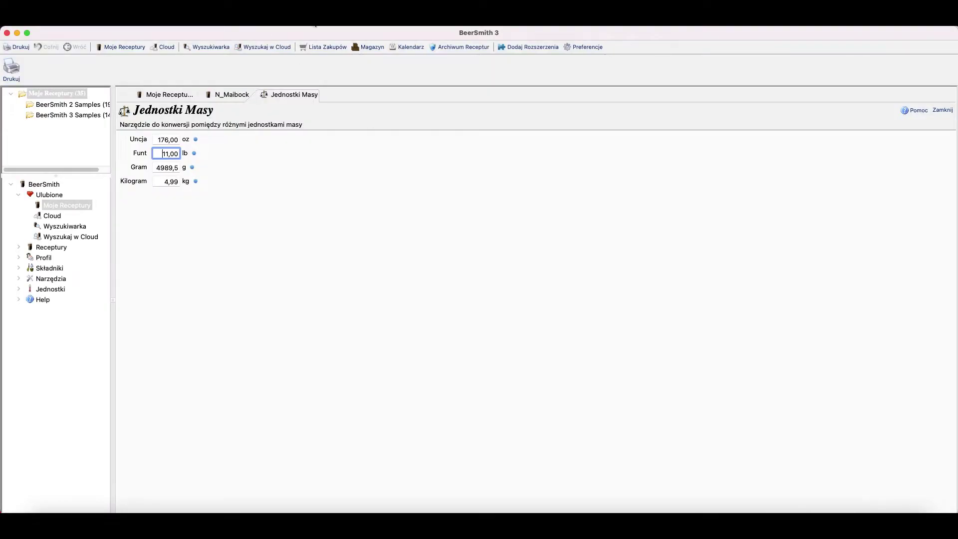
pyautogui.click(299, 12)
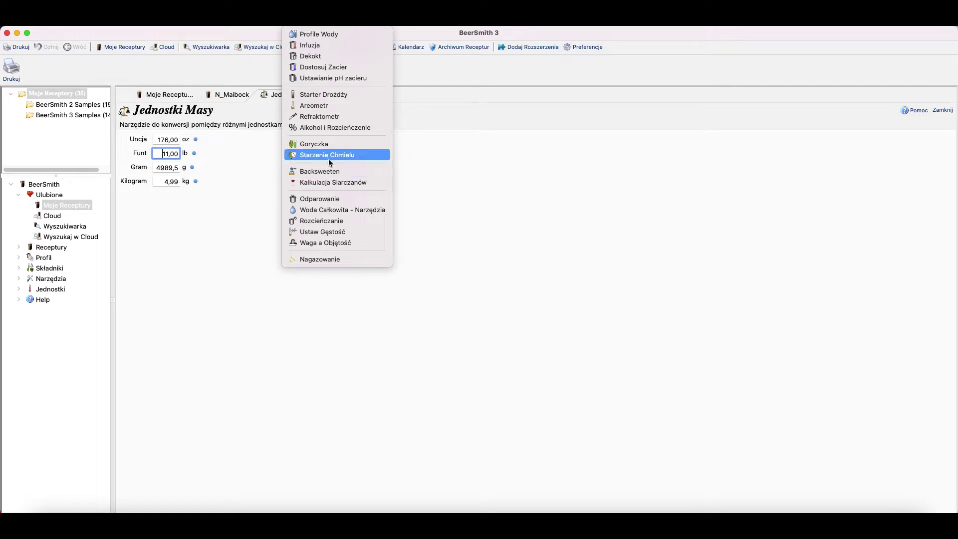
pyautogui.moveTo(344, 13)
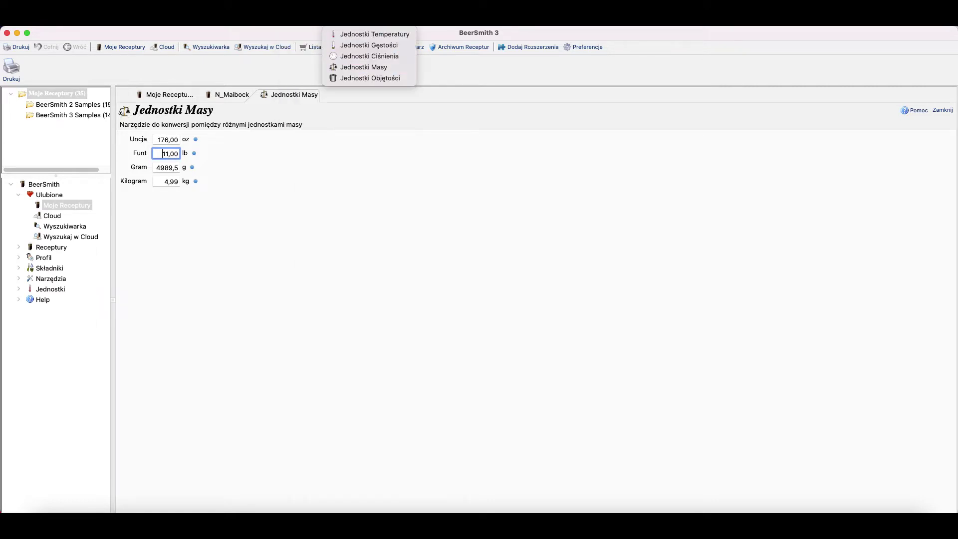
pyautogui.click(359, 35)
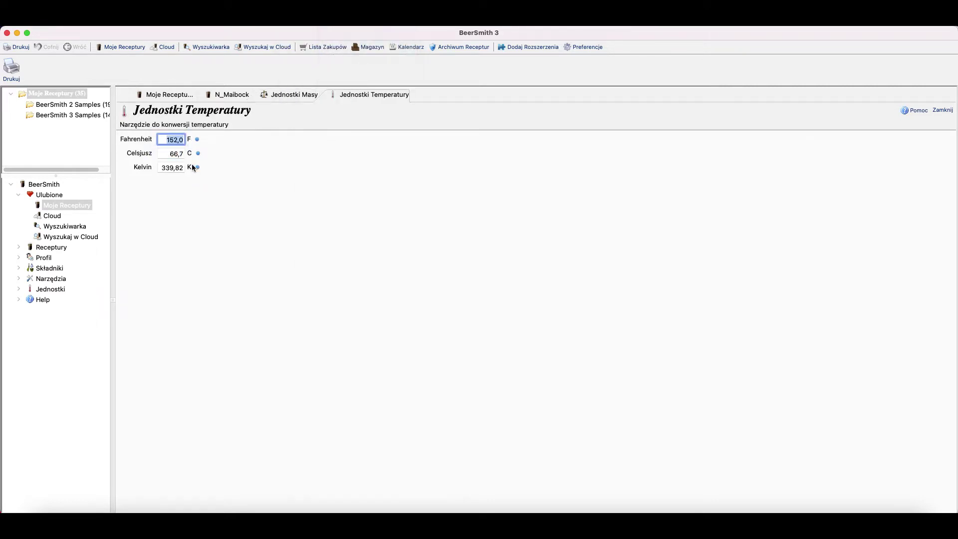
pyautogui.write('153')
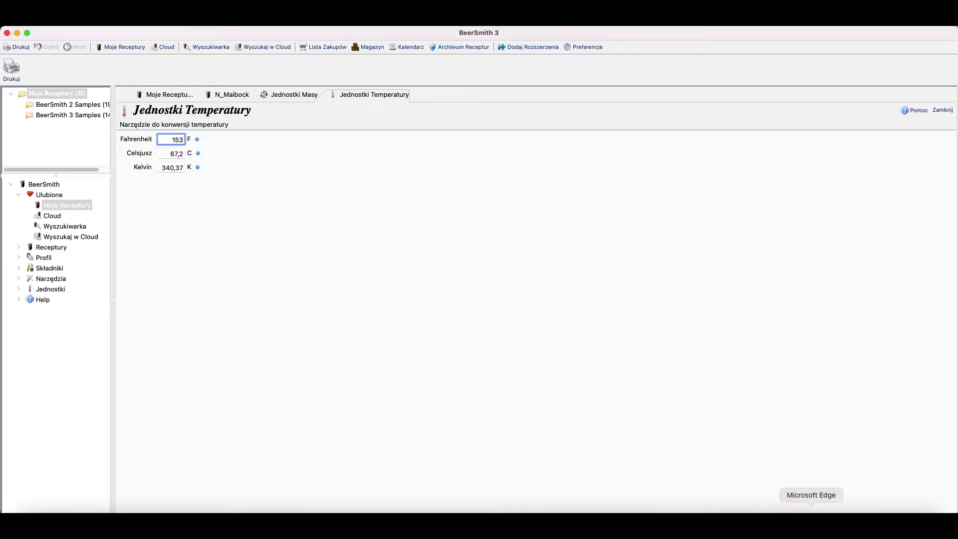
# Step: Check the Maibock recipe page in Microsoft Edge, and convert the 170 °F mashout temperature in BeerSmith
pyautogui.click(806, 521)
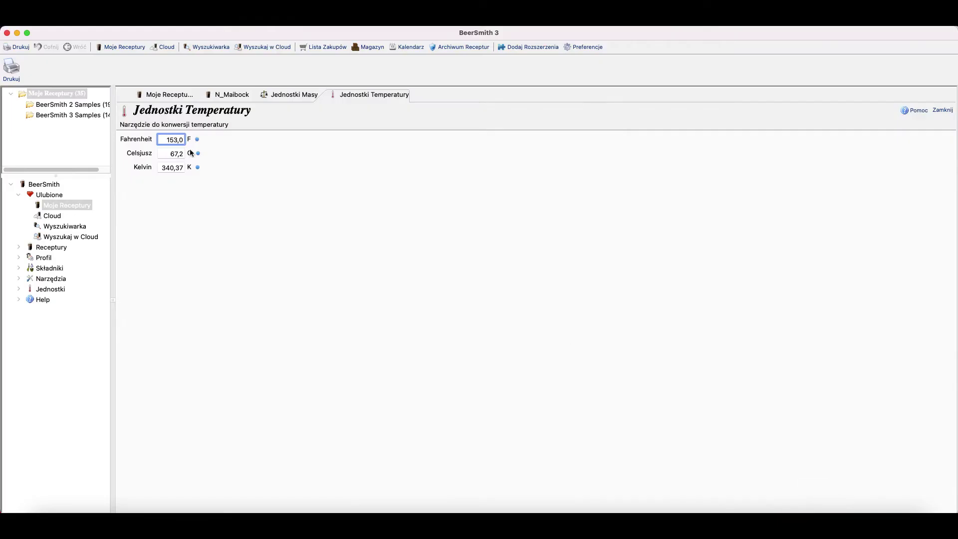
pyautogui.moveTo(166, 140); pyautogui.dragTo(199, 139)
pyautogui.write('170')
pyautogui.click(212, 152)
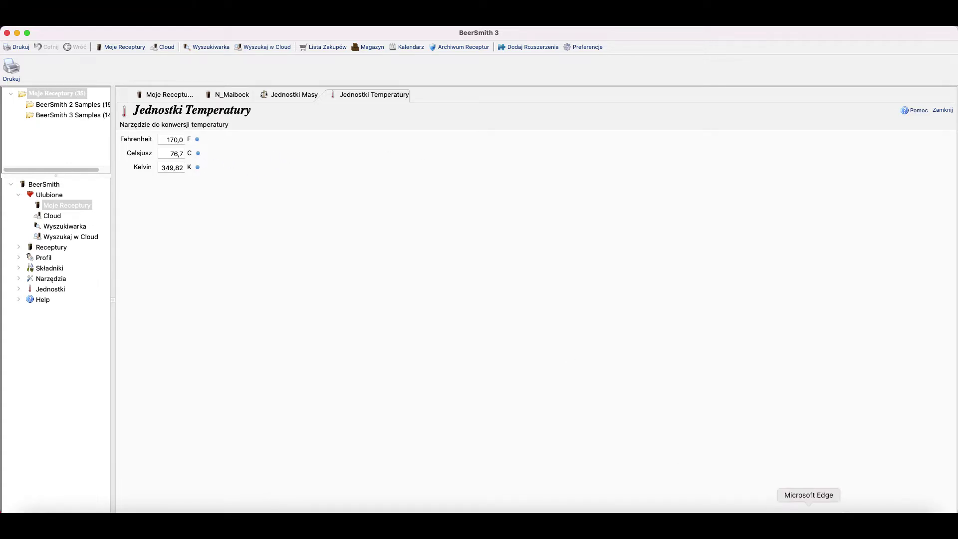
# Step: Switch to Microsoft Edge to read the boil and fermentation instructions, and return to the N_Maibock recipe in BeerSmith
pyautogui.click(808, 510)
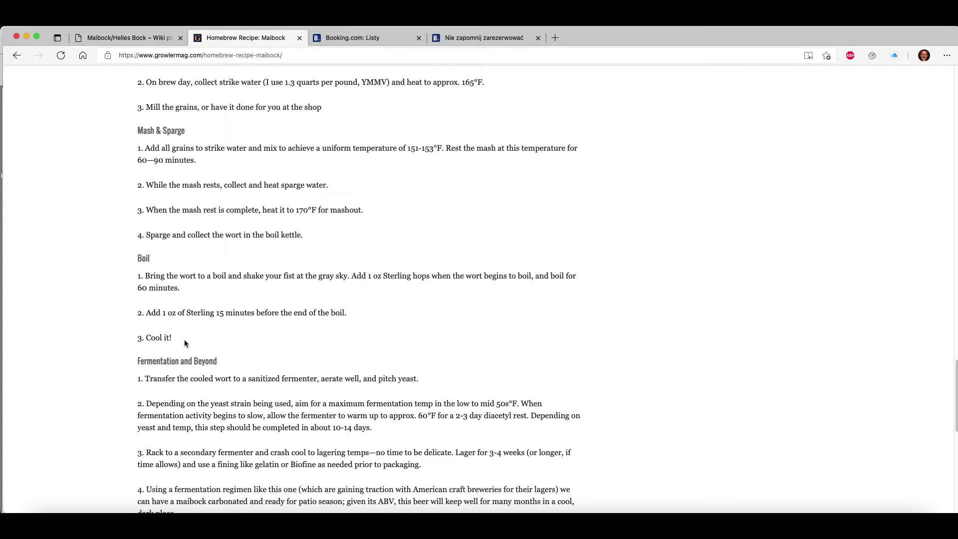
pyautogui.scroll(-3, 194, 351)
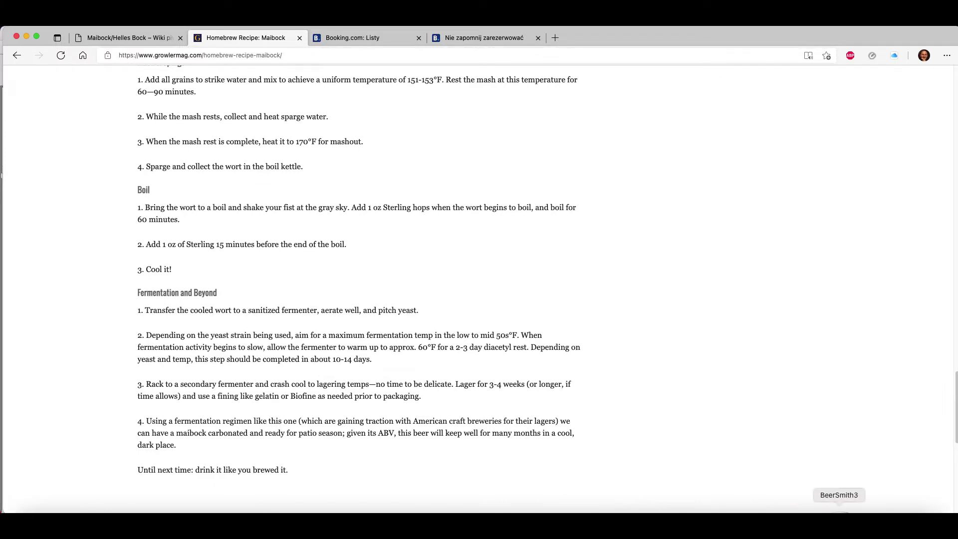
pyautogui.click(843, 512)
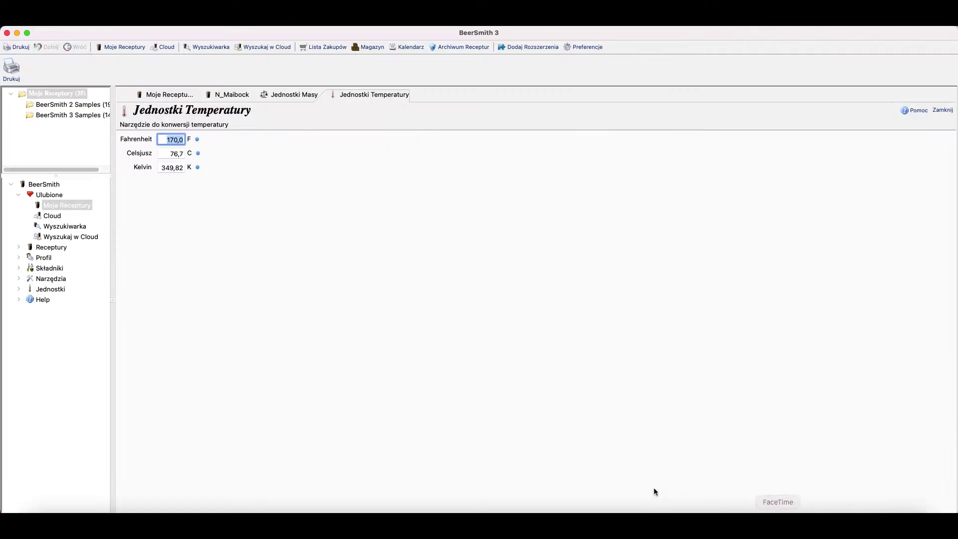
pyautogui.click(221, 97)
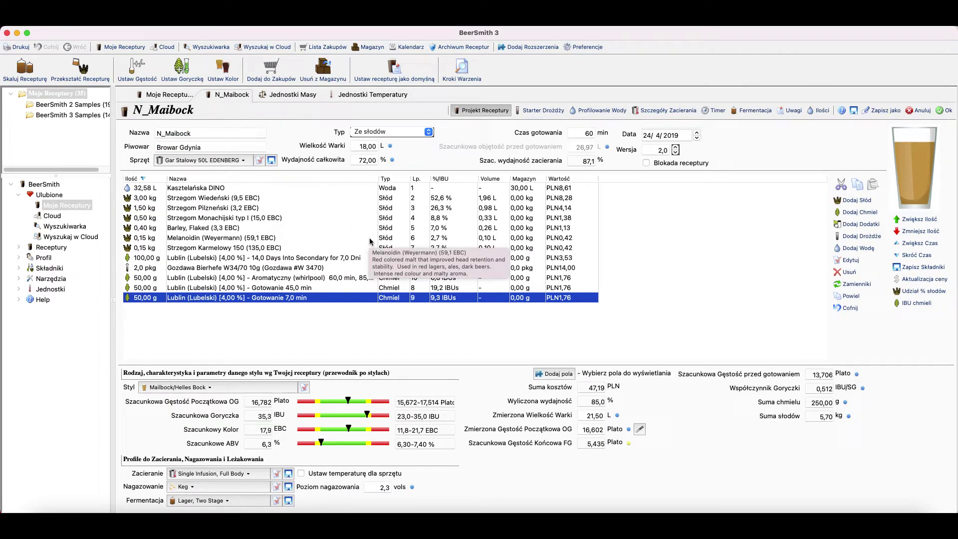
# Step: Examine the mineral profile of the Kasztelańska DINO water ingredient and close it without saving
pyautogui.click(232, 191)
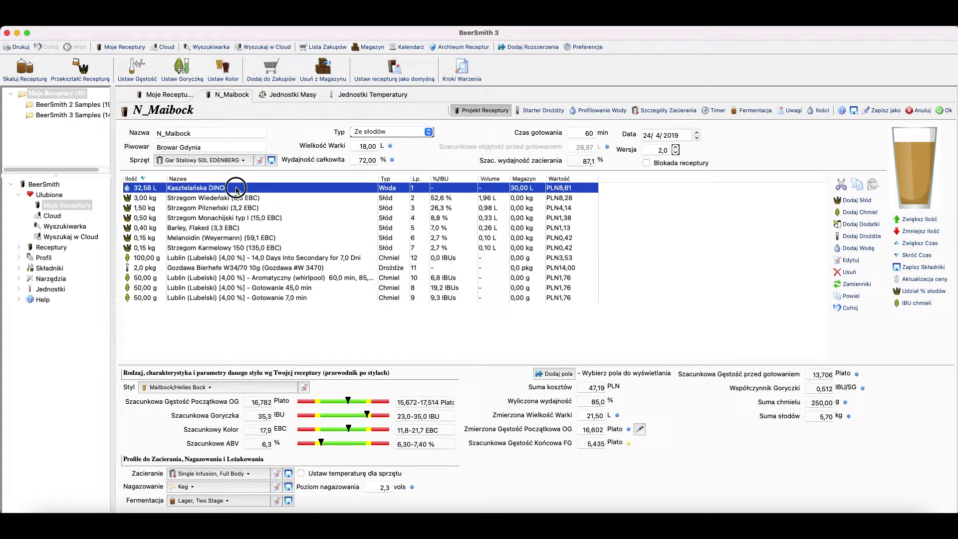
pyautogui.doubleClick(237, 191)
pyautogui.click(414, 291)
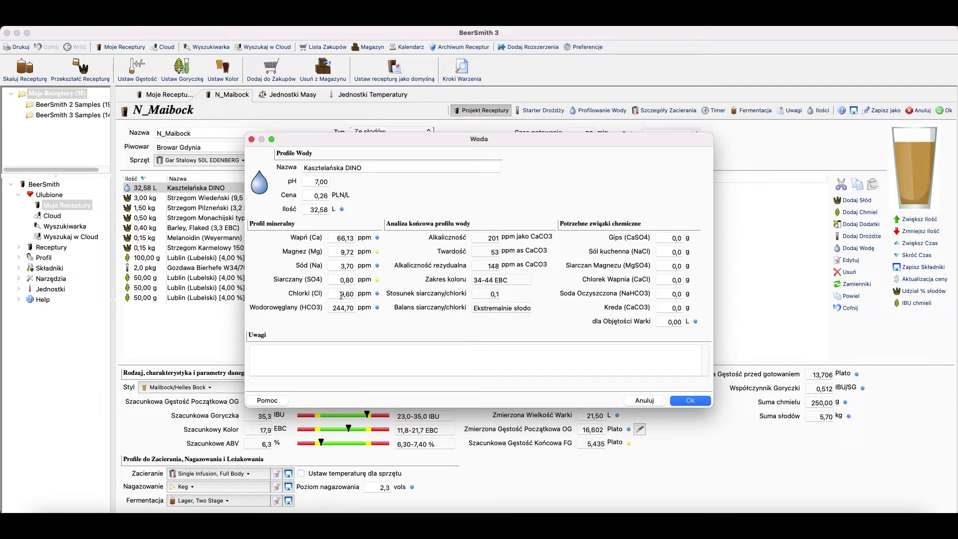
pyautogui.click(355, 277)
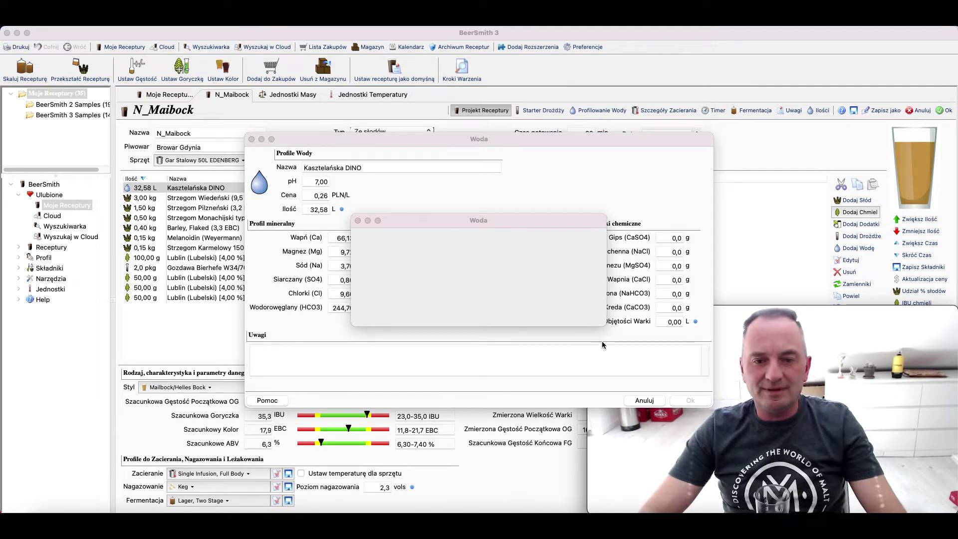
pyautogui.click(471, 218)
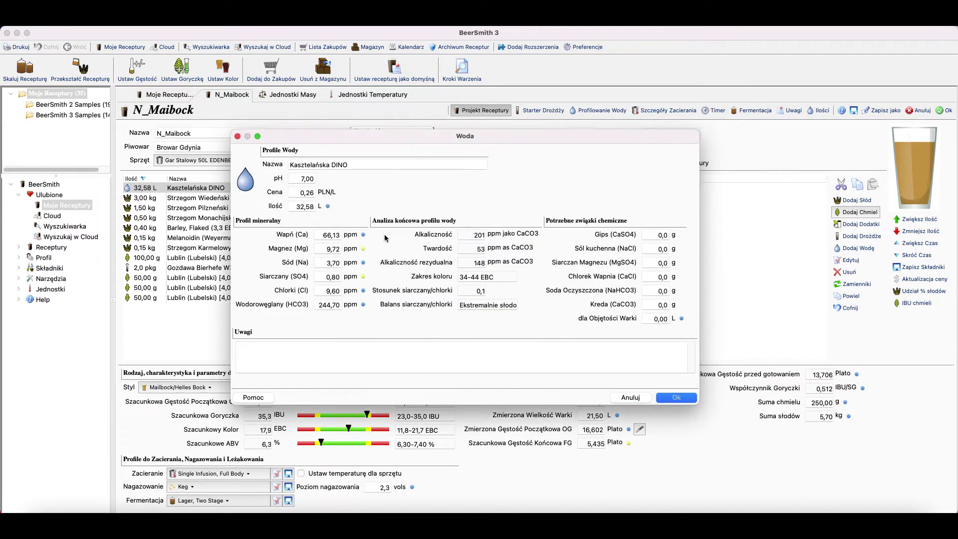
pyautogui.click(639, 398)
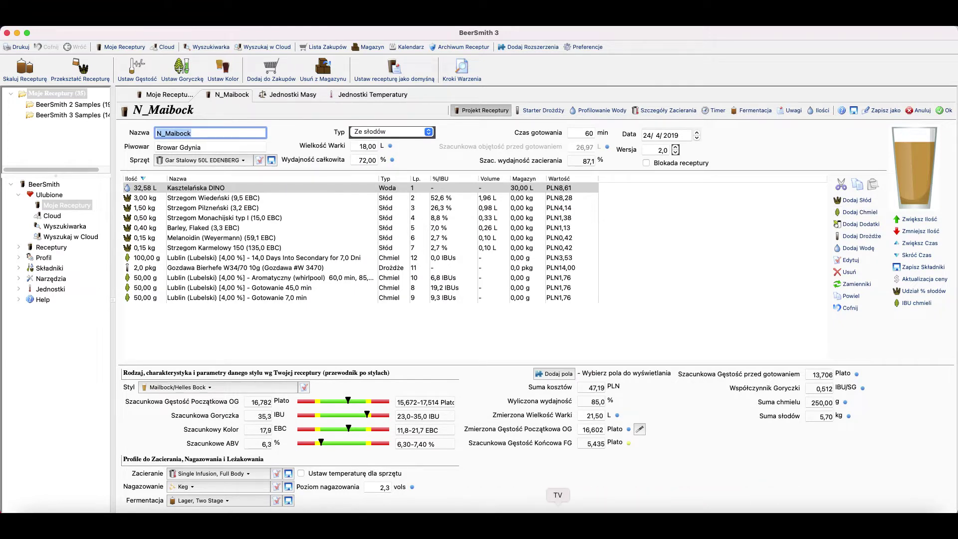
pyautogui.click(529, 524)
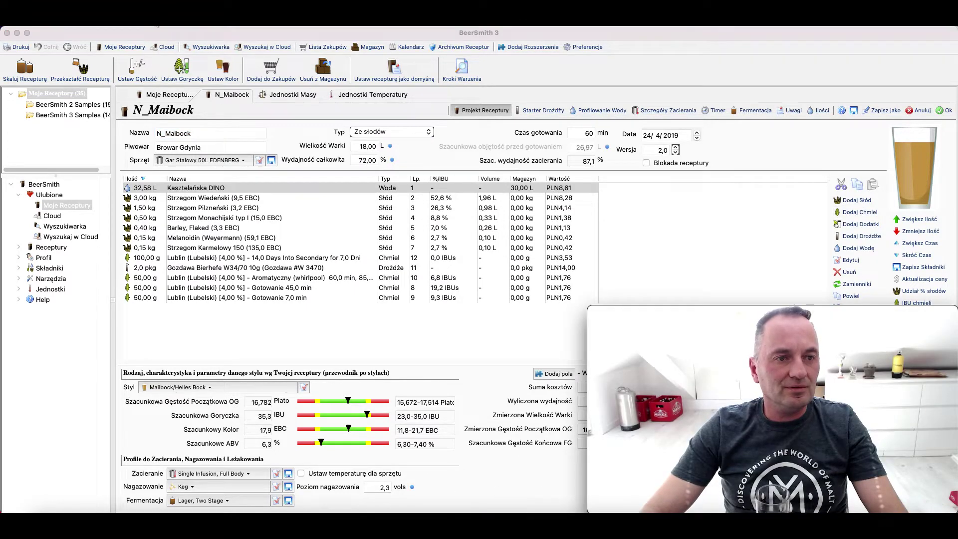
pyautogui.click(167, 22)
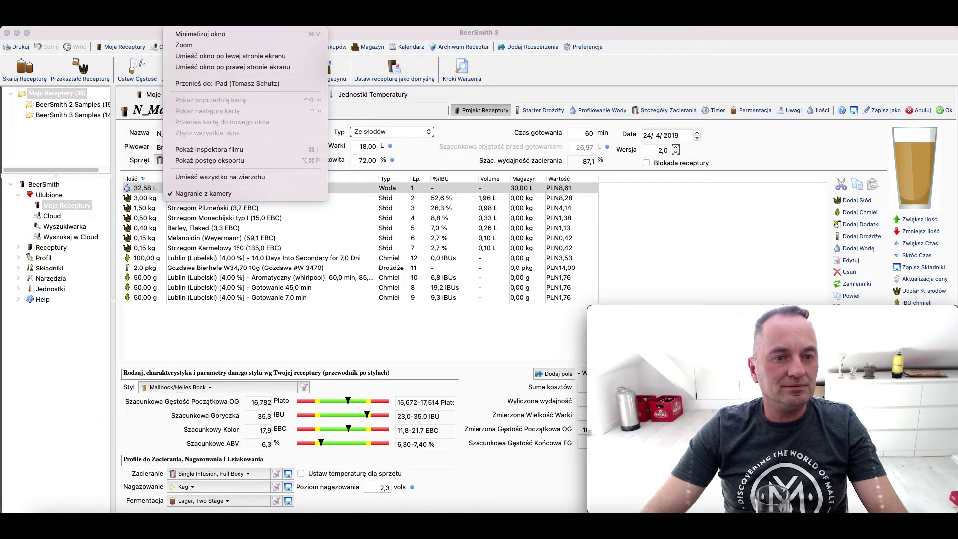
pyautogui.click(230, 176)
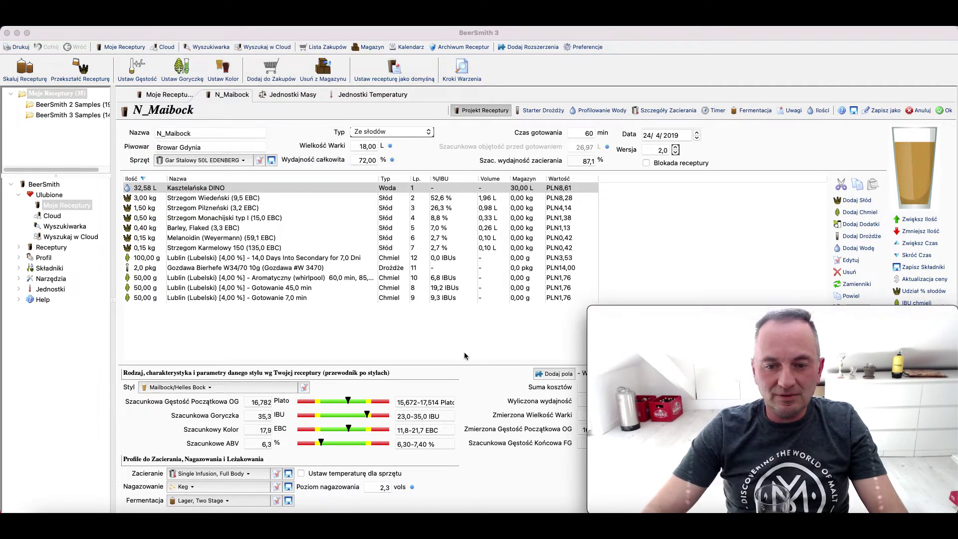
pyautogui.click(452, 337)
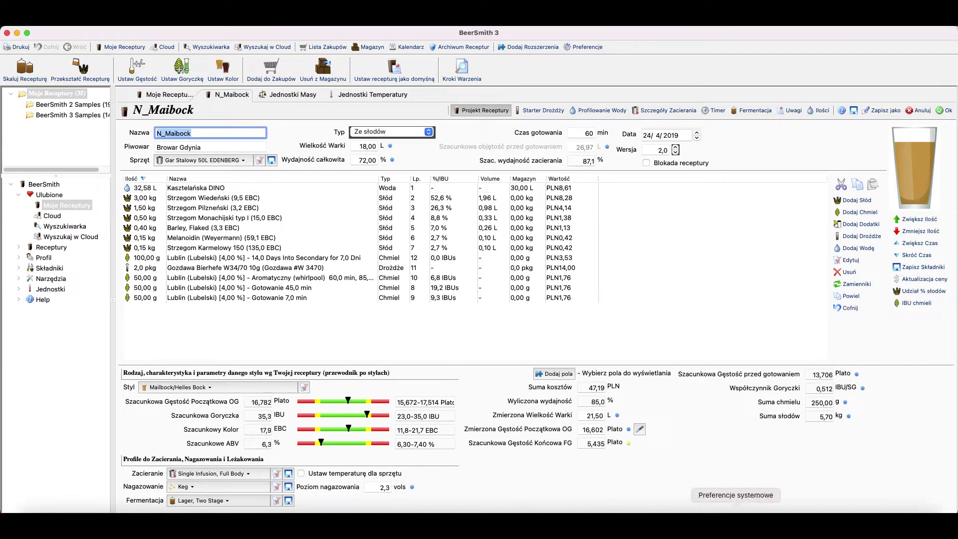
pyautogui.click(811, 521)
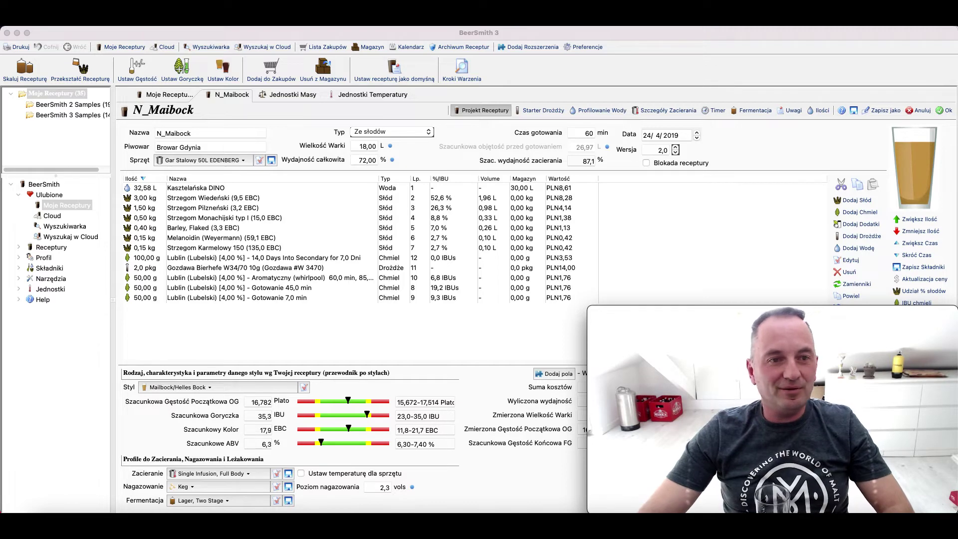
pyautogui.moveTo(720, 312)
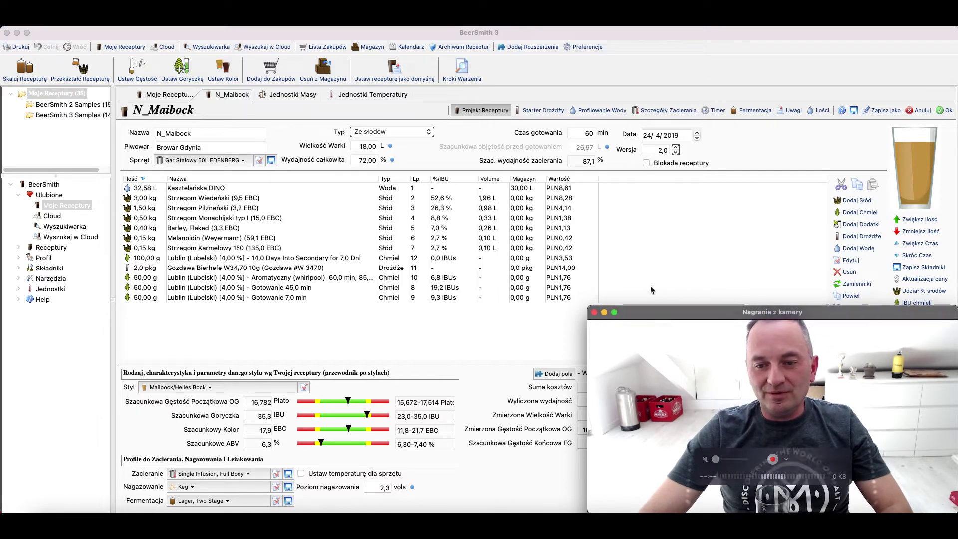
pyautogui.click(174, 15)
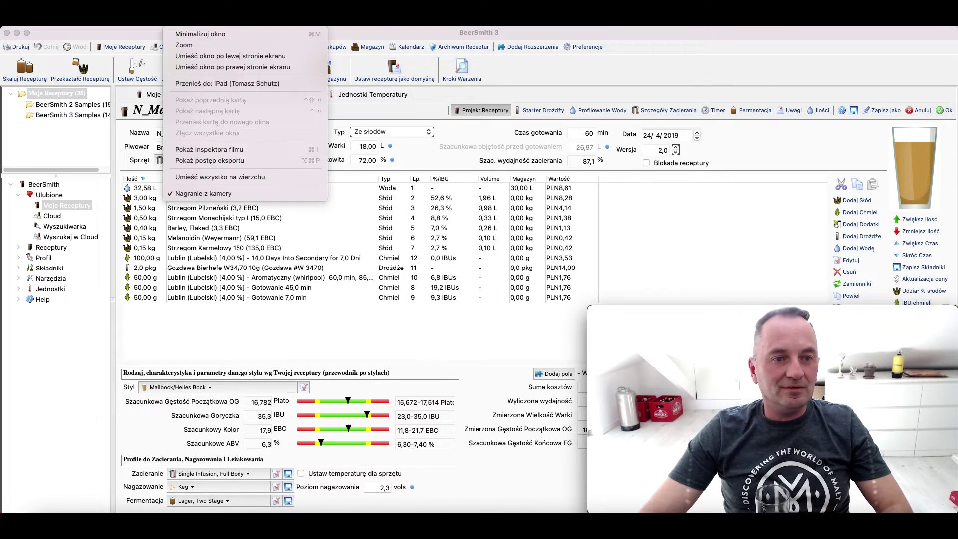
pyautogui.click(238, 179)
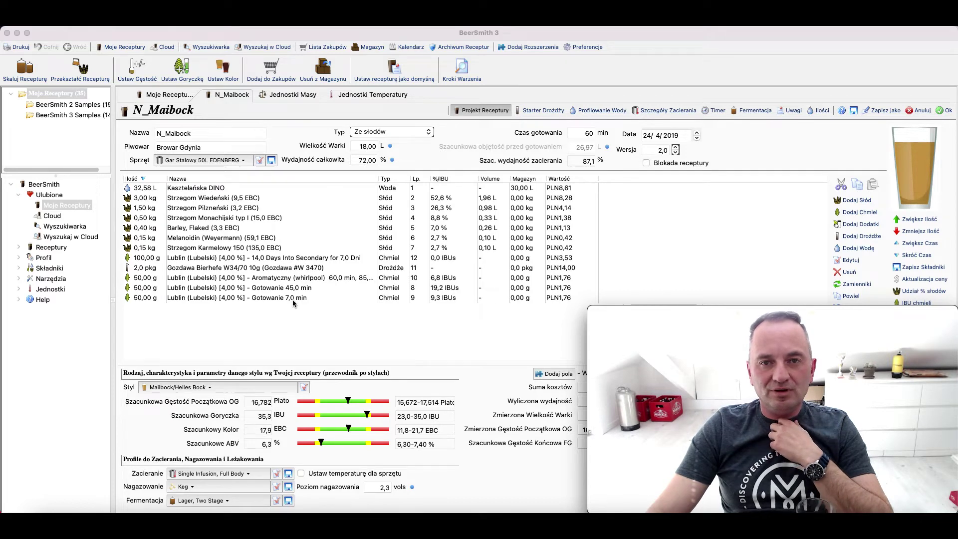
# Step: Set the step time of the whirlpool Lublin (Lubelski) hop addition to 10 min
pyautogui.doubleClick(341, 282)
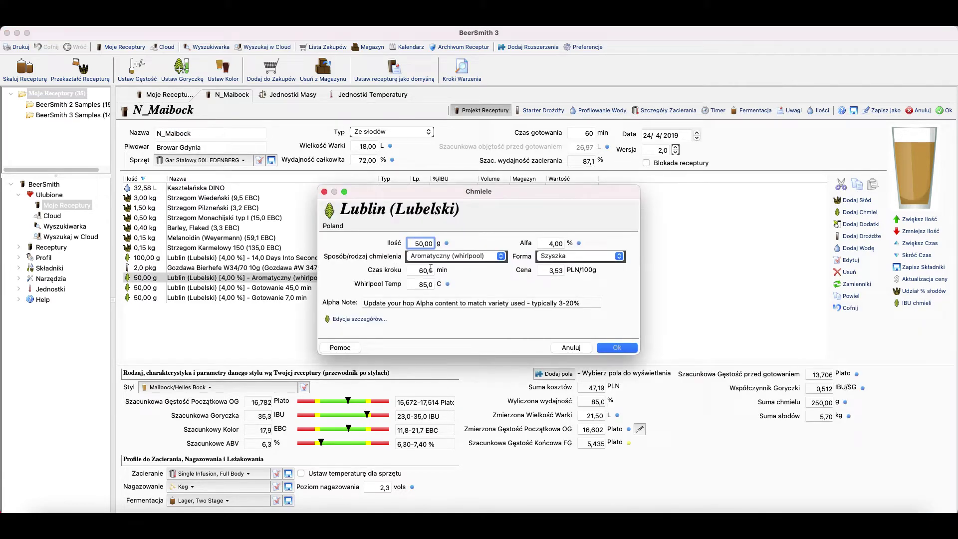
pyautogui.doubleClick(423, 270)
pyautogui.write('10')
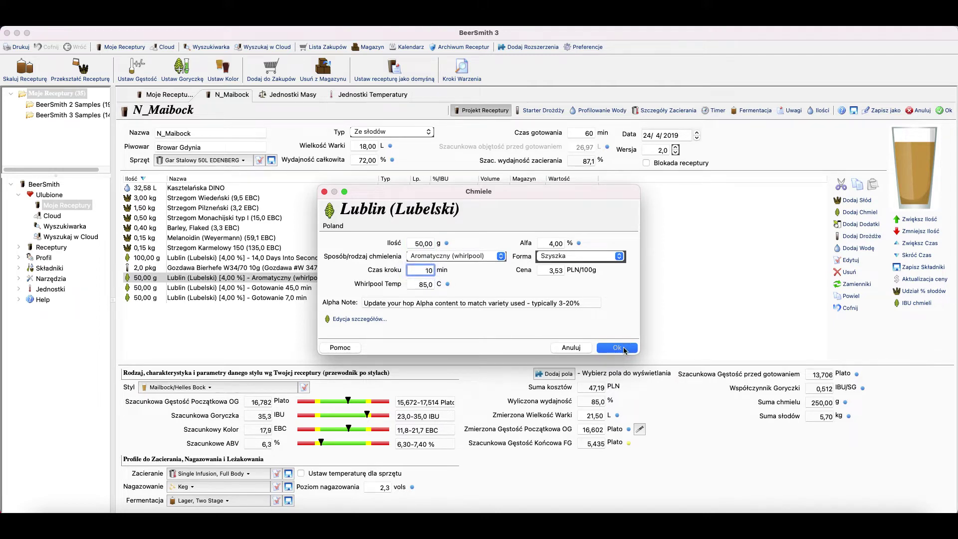
pyautogui.click(621, 348)
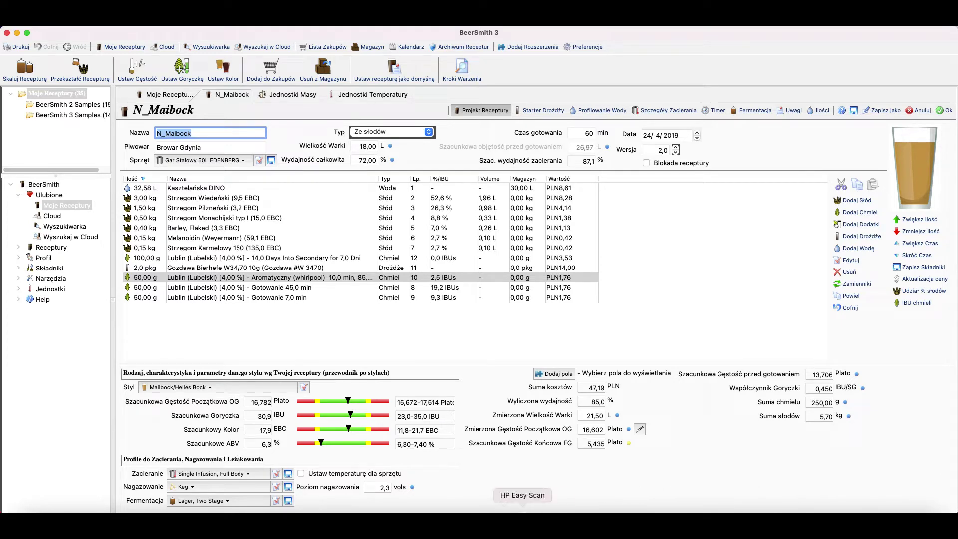
# Step: Show the recipe's mash details and set the Mash In step temperature to 67 °C
pyautogui.click(494, 519)
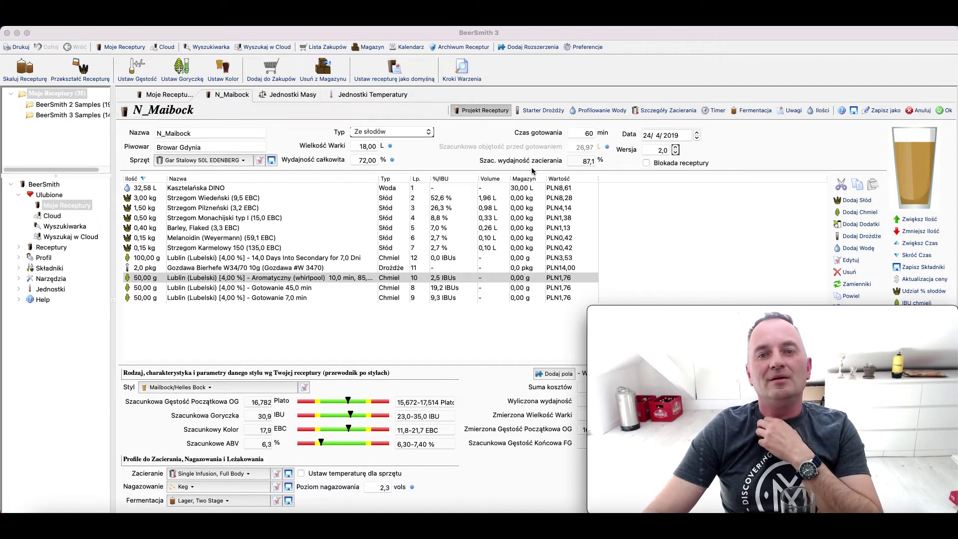
pyautogui.click(669, 111)
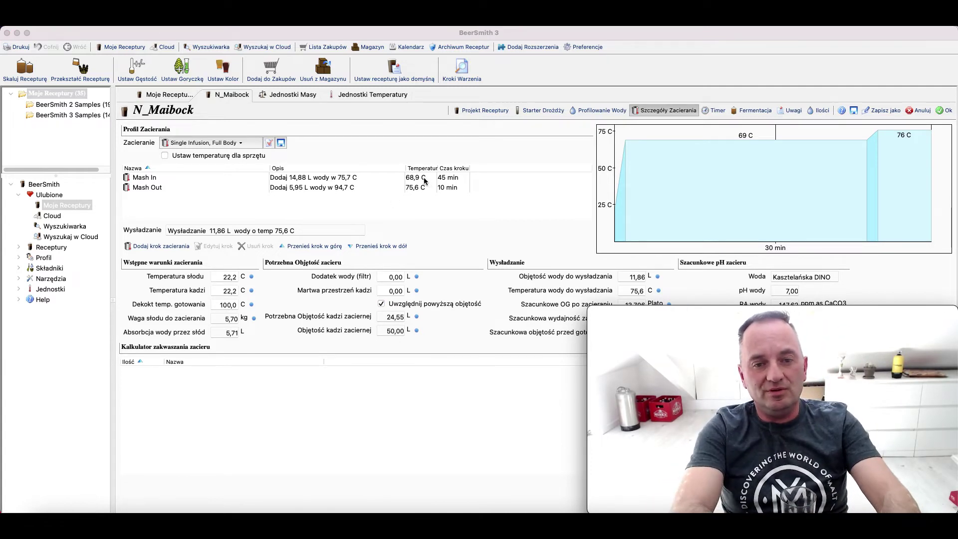
pyautogui.click(348, 179)
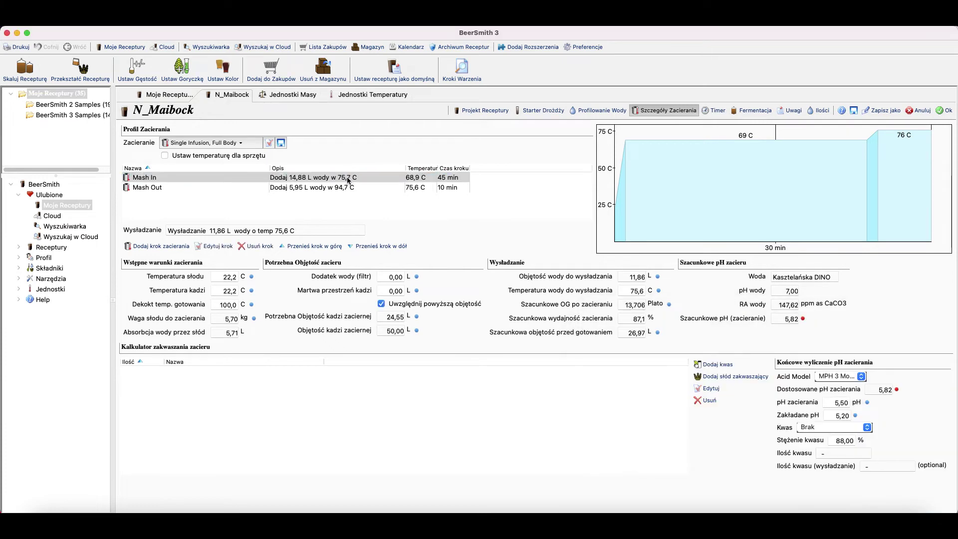
pyautogui.doubleClick(348, 178)
pyautogui.doubleClick(429, 266)
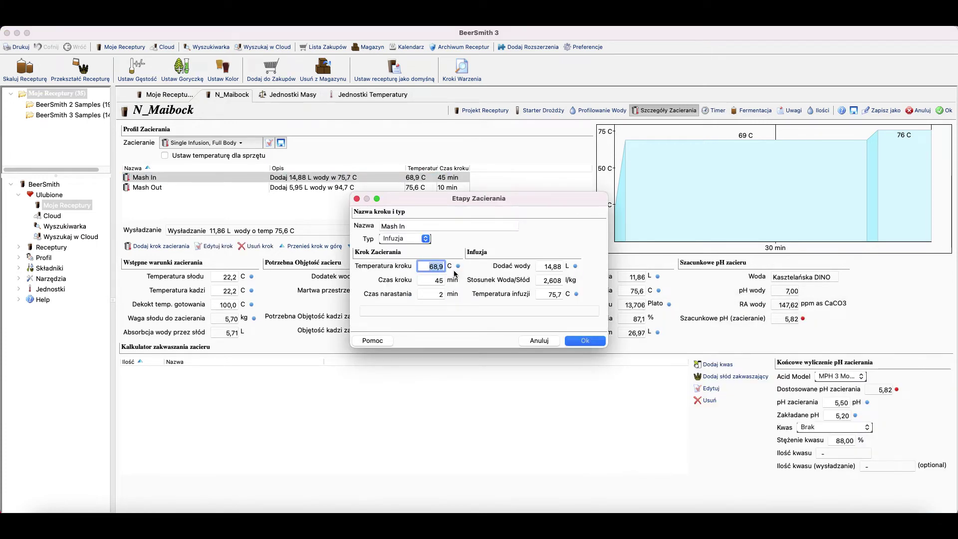
pyautogui.click(585, 341)
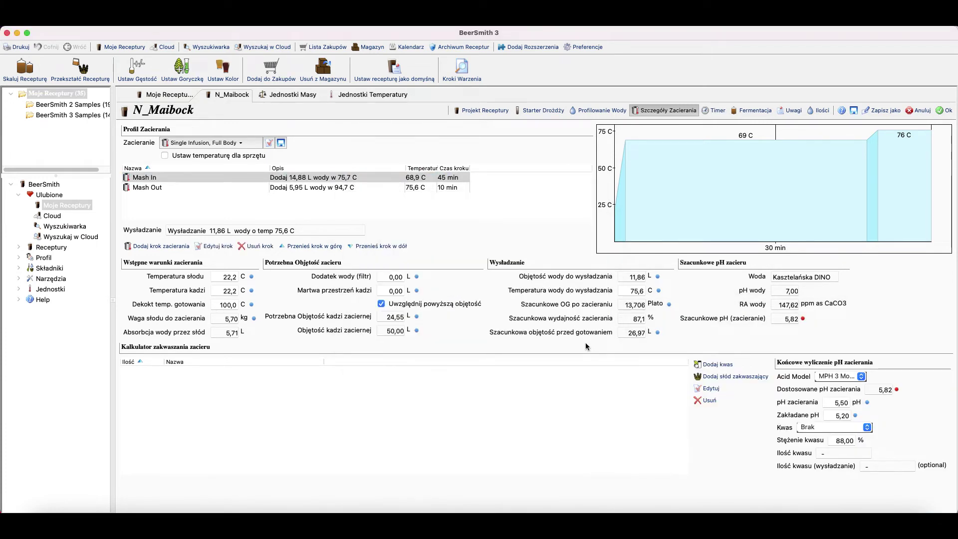
# Step: Set the Mash In step's water-to-grain ratio to 3,5 l/kg
pyautogui.doubleClick(346, 179)
pyautogui.doubleClick(546, 285)
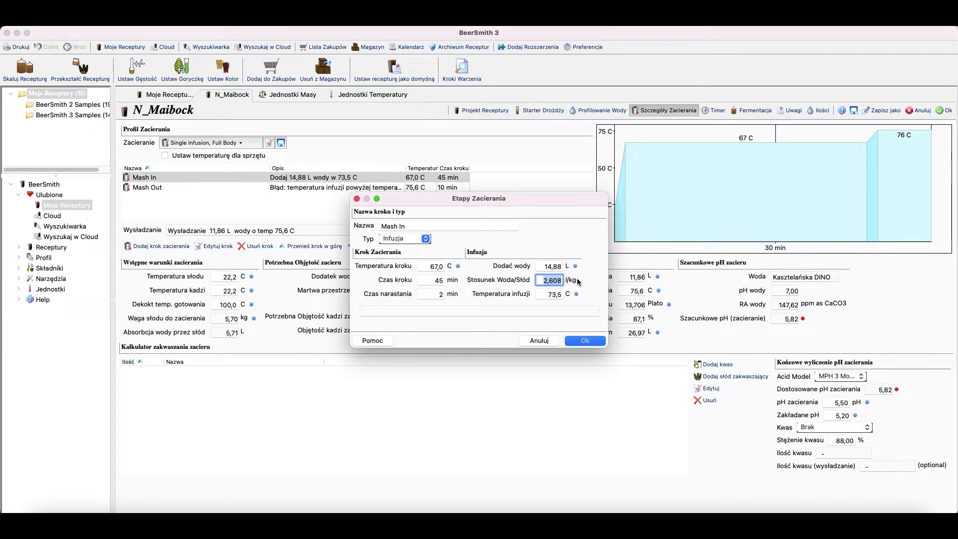
pyautogui.write('3,5')
pyautogui.click(592, 343)
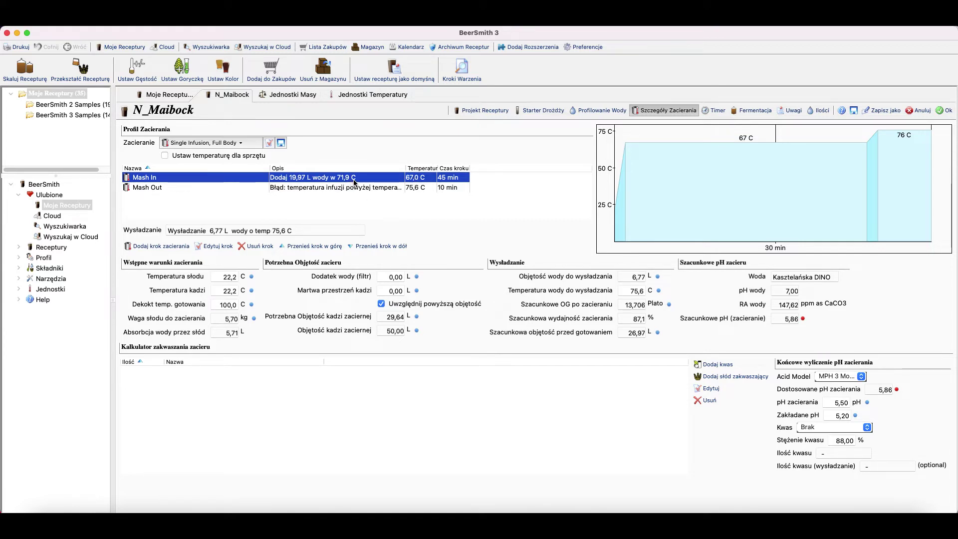
pyautogui.doubleClick(416, 180)
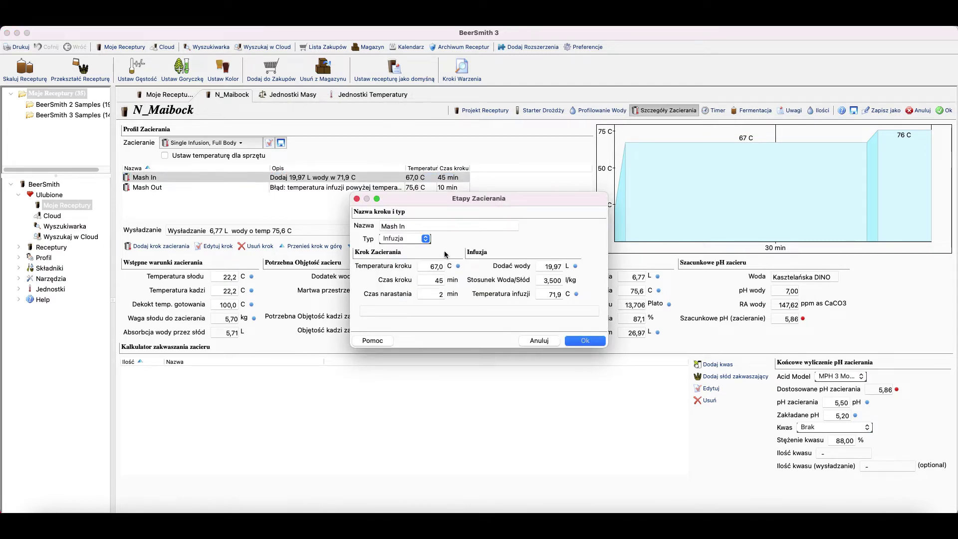
pyautogui.moveTo(549, 294); pyautogui.dragTo(570, 295)
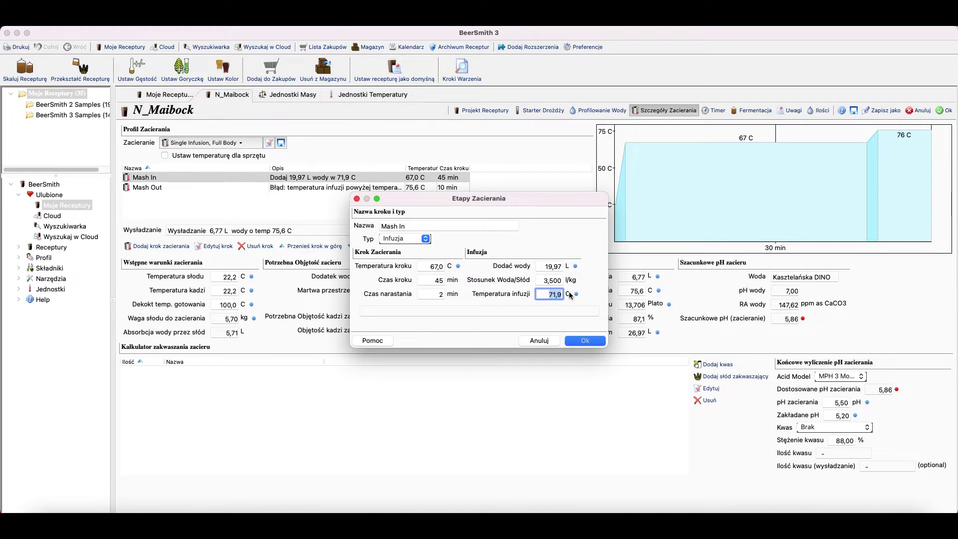
pyautogui.press('Left')
pyautogui.moveTo(548, 296); pyautogui.dragTo(571, 295)
pyautogui.moveTo(559, 294); pyautogui.dragTo(543, 292)
pyautogui.click(546, 293)
pyautogui.moveTo(425, 263); pyautogui.dragTo(466, 272)
pyautogui.write('65')
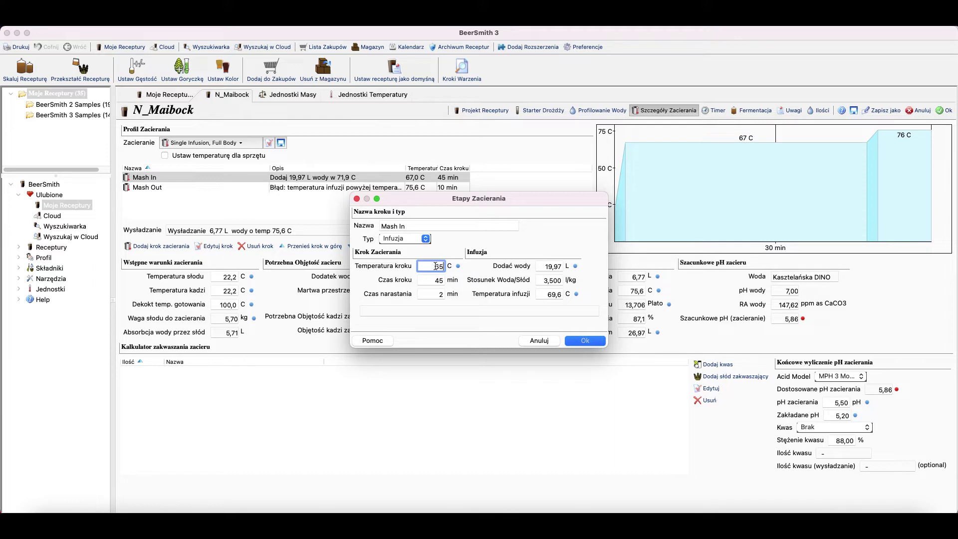
pyautogui.press('BackSpace')
pyautogui.write('4')
pyautogui.click(808, 519)
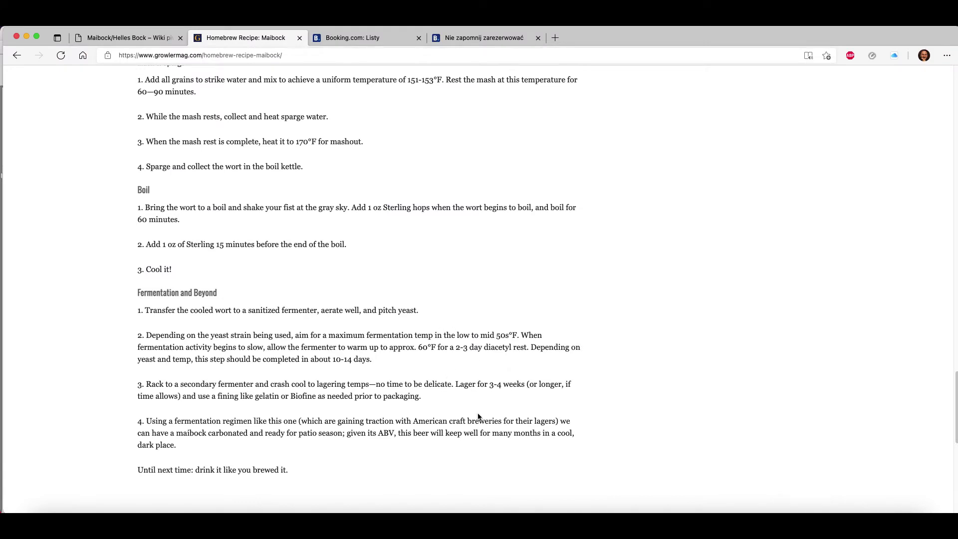
pyautogui.click(500, 512)
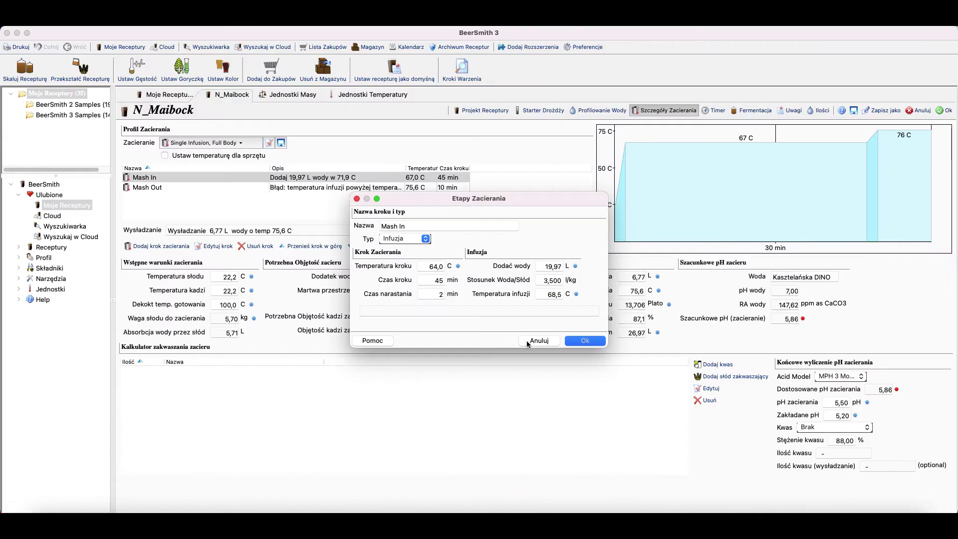
pyautogui.click(558, 341)
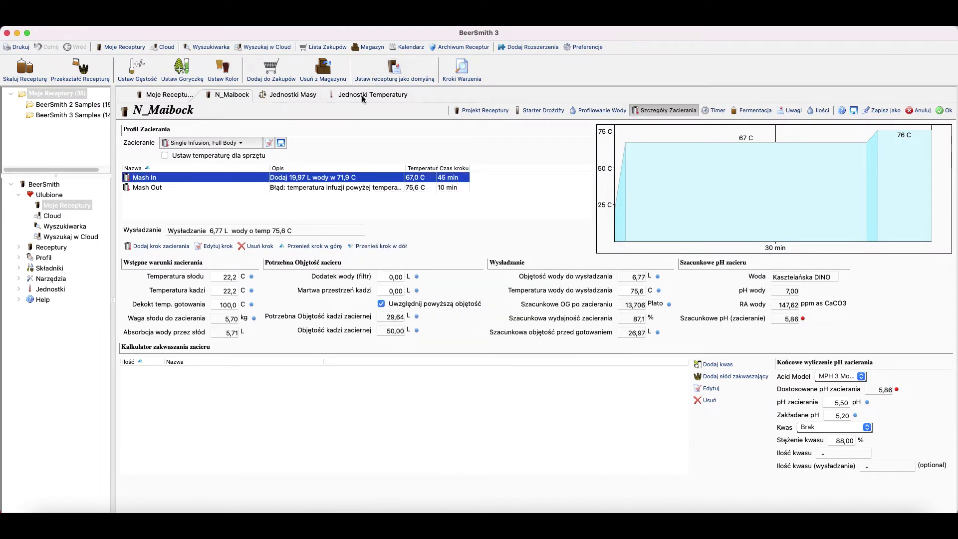
# Step: Convert 153 °F to Celsius with the temperature conversion tool and return to the N_Maibock recipe
pyautogui.click(361, 95)
pyautogui.write('153')
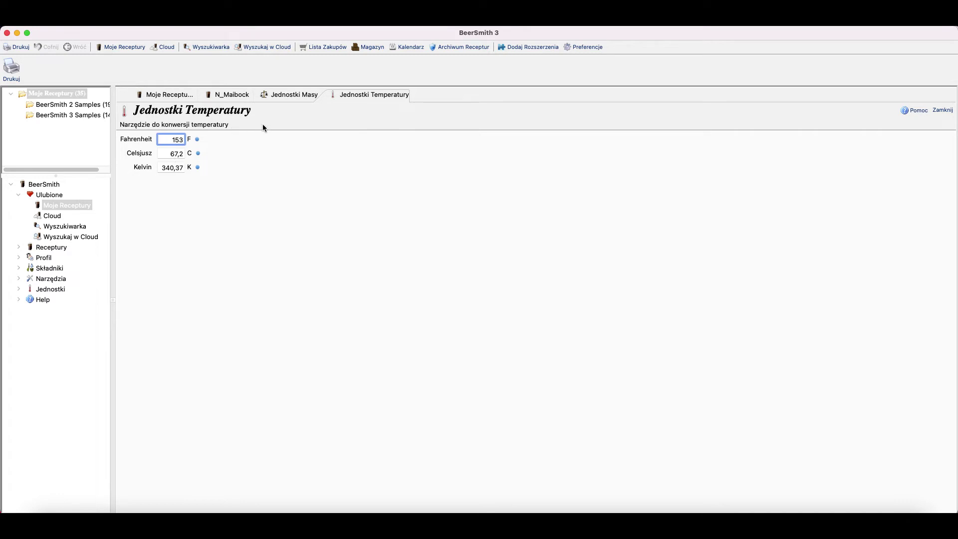
pyautogui.click(212, 98)
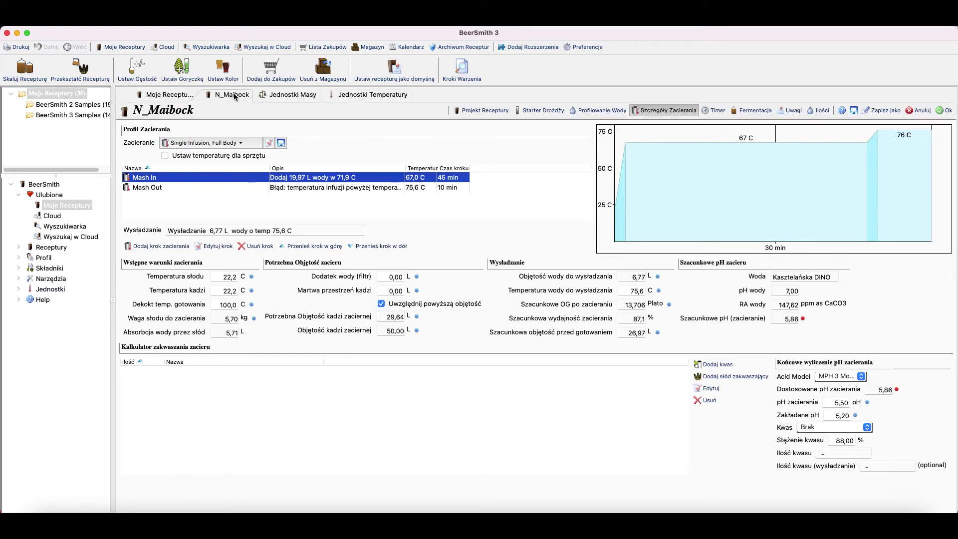
# Step: Set the Mash In step temperature to 63 °C
pyautogui.doubleClick(312, 181)
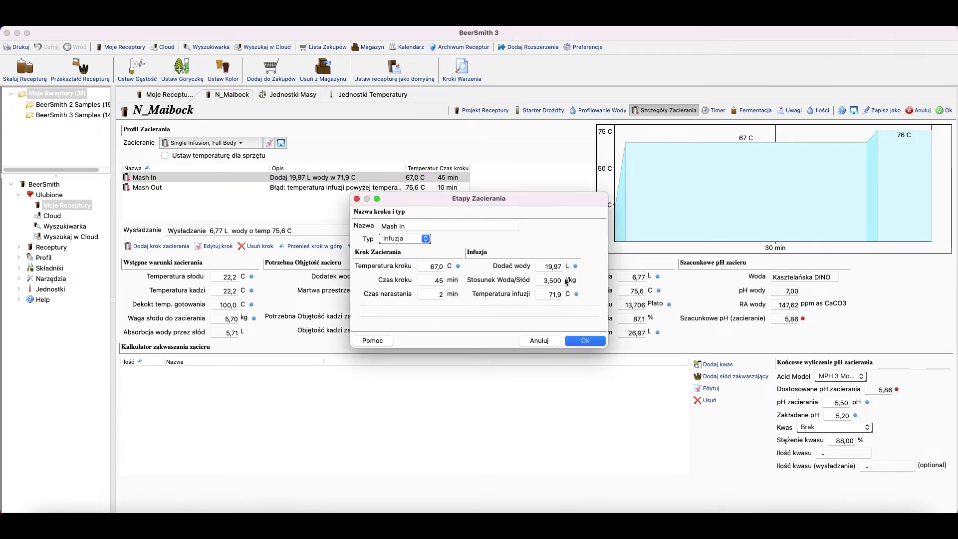
pyautogui.doubleClick(431, 268)
pyautogui.write('62')
pyautogui.press('BackSpace')
pyautogui.write('3')
pyautogui.click(592, 341)
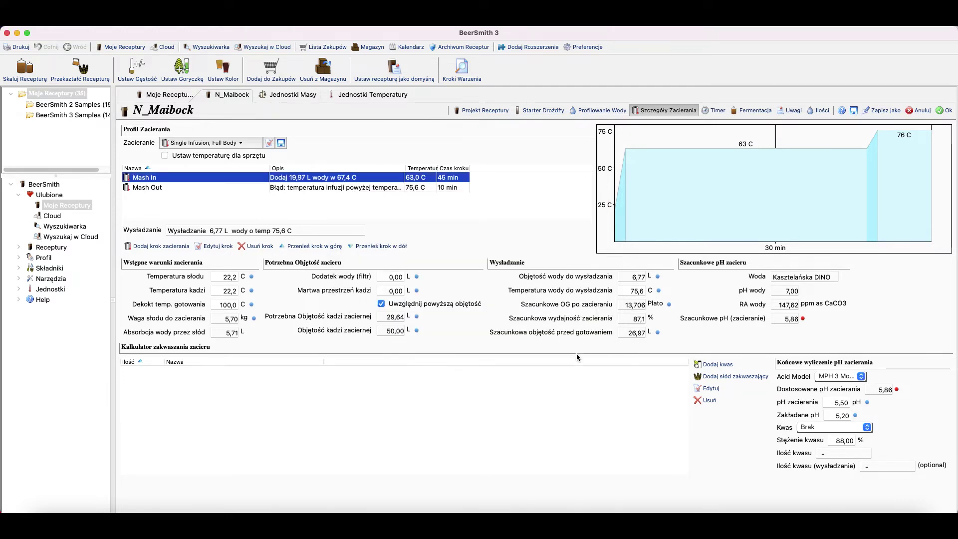
# Step: Change the Mash Out step from infusion to the temperature type and set its step temperature to 75 °C
pyautogui.doubleClick(368, 188)
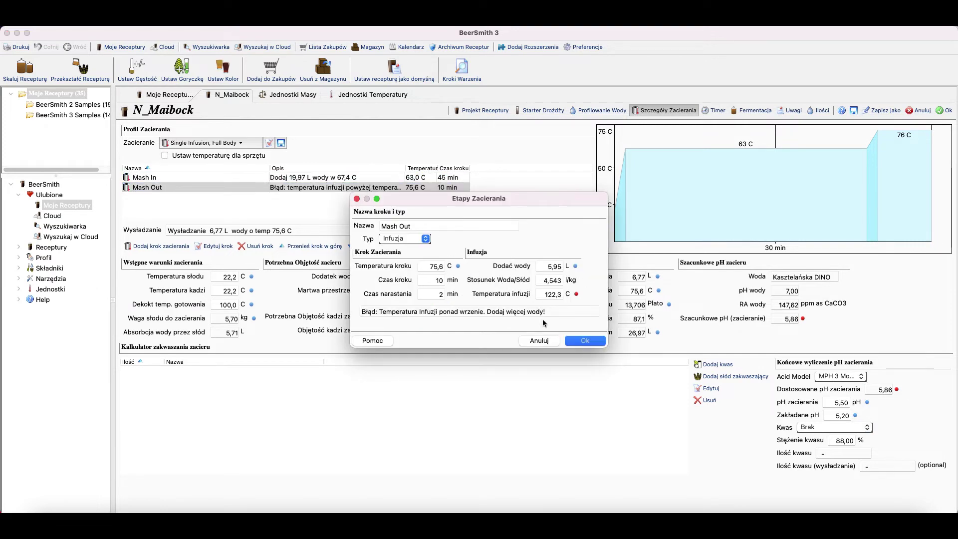
pyautogui.click(425, 239)
pyautogui.click(422, 261)
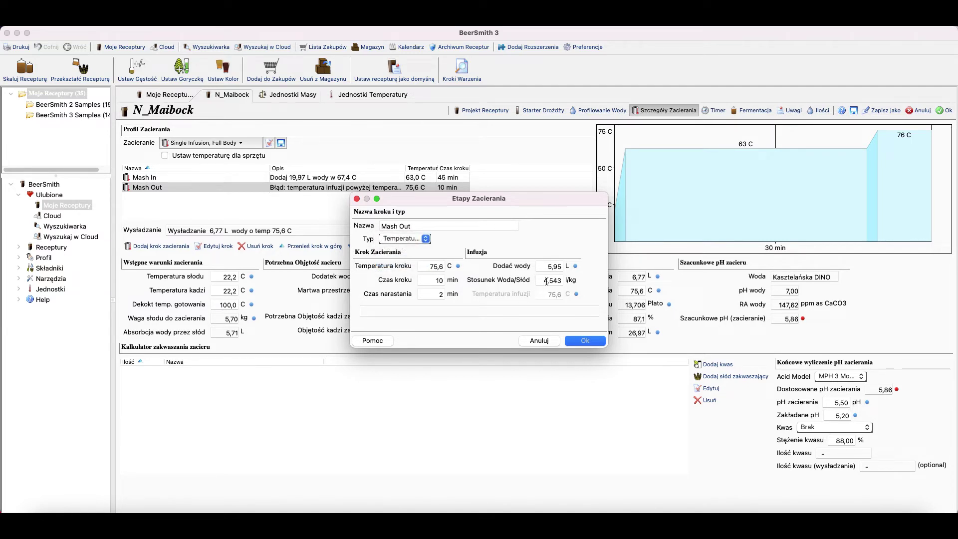
pyautogui.moveTo(426, 266); pyautogui.dragTo(441, 267)
pyautogui.write('75')
pyautogui.click(584, 341)
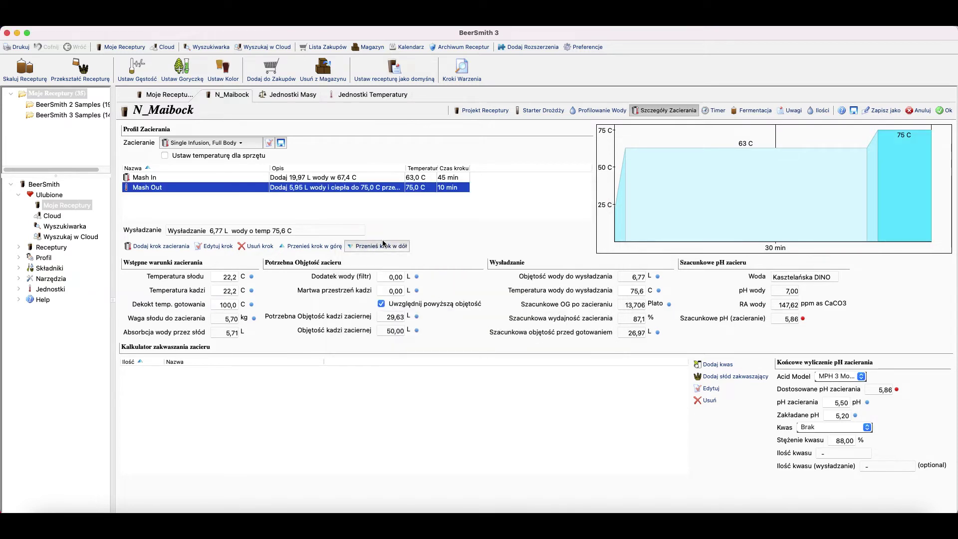
# Step: Change the Mash In step from infusion to the temperature type
pyautogui.doubleClick(290, 178)
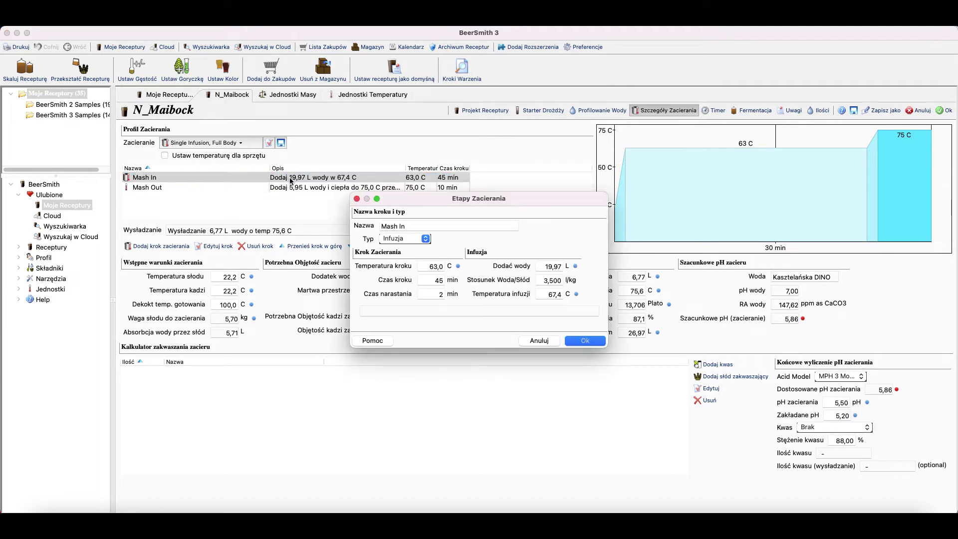
pyautogui.click(424, 238)
pyautogui.click(406, 248)
pyautogui.click(588, 342)
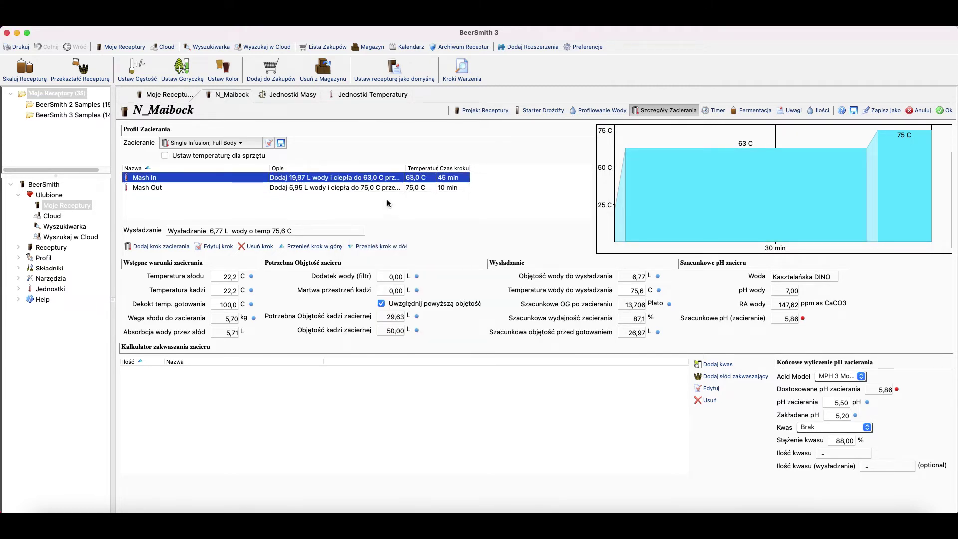
pyautogui.doubleClick(380, 179)
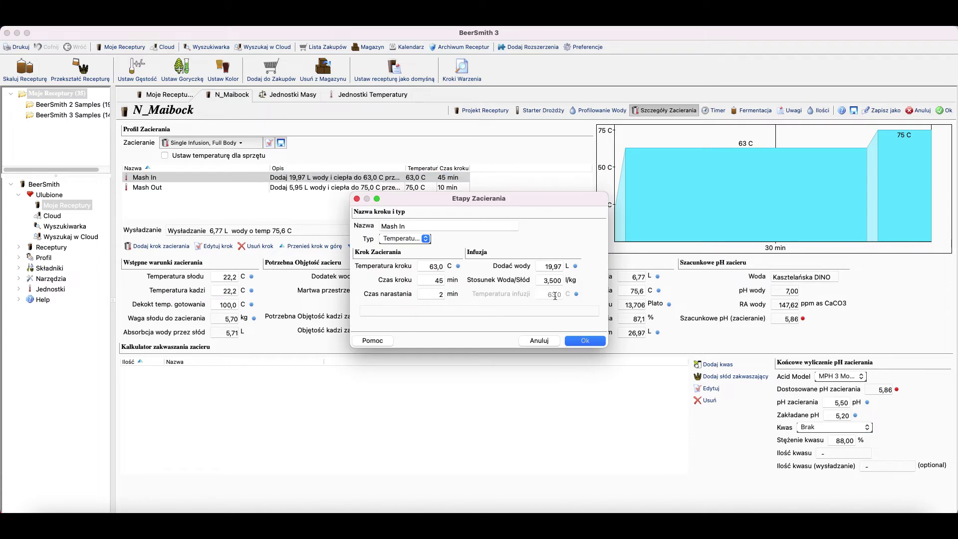
pyautogui.doubleClick(429, 268)
pyautogui.click(587, 341)
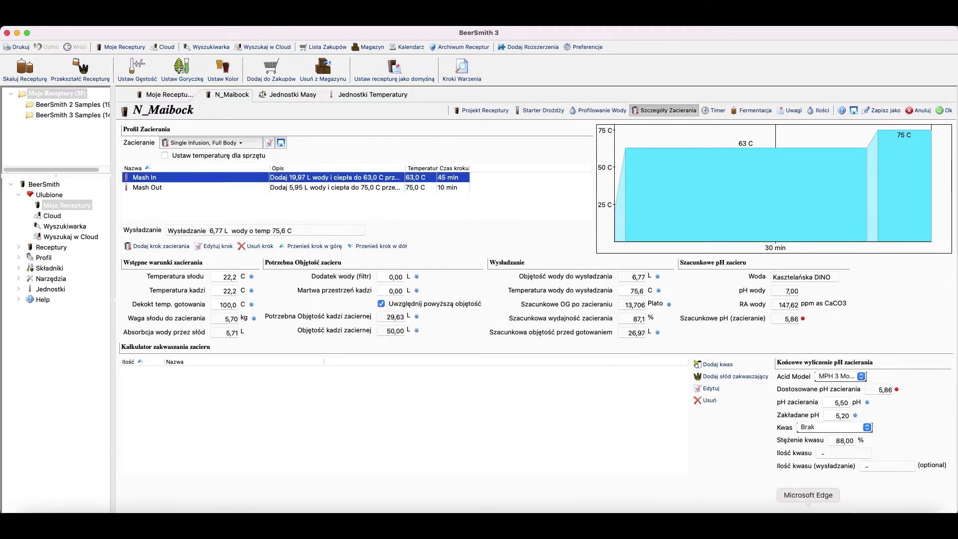
# Step: Check the mashing instructions of the online Maibock recipe in Microsoft Edge, return to BeerSmith and close the HP Easy Scan window
pyautogui.click(779, 511)
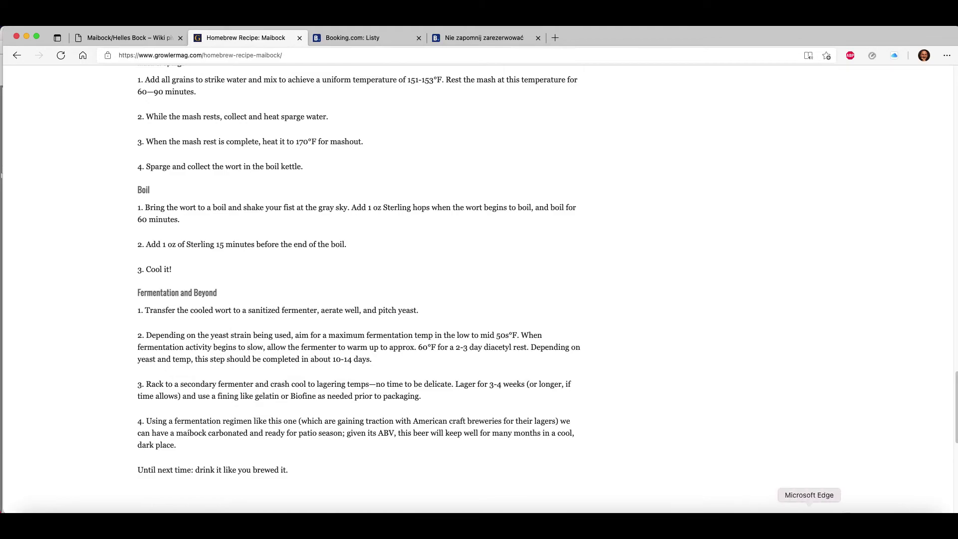
pyautogui.click(839, 519)
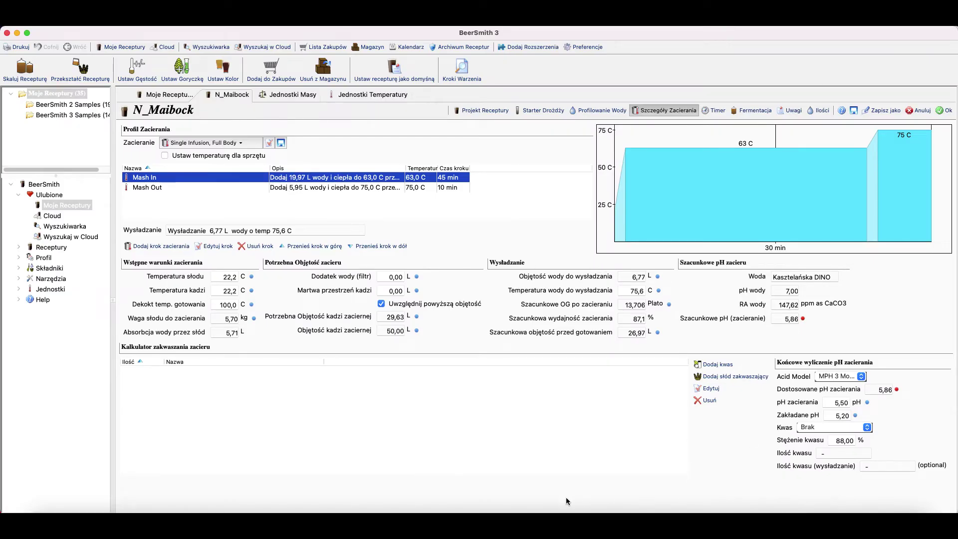
pyautogui.click(494, 510)
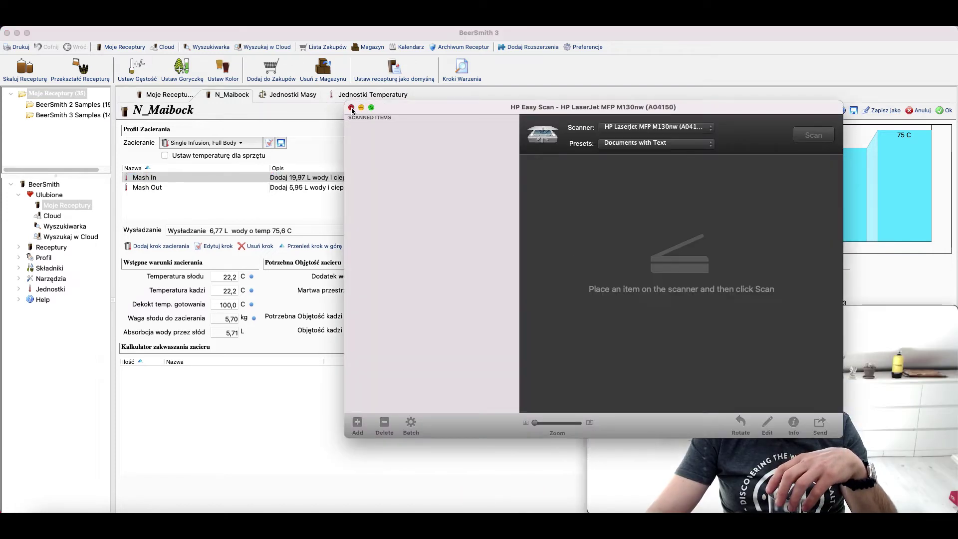
pyautogui.click(352, 108)
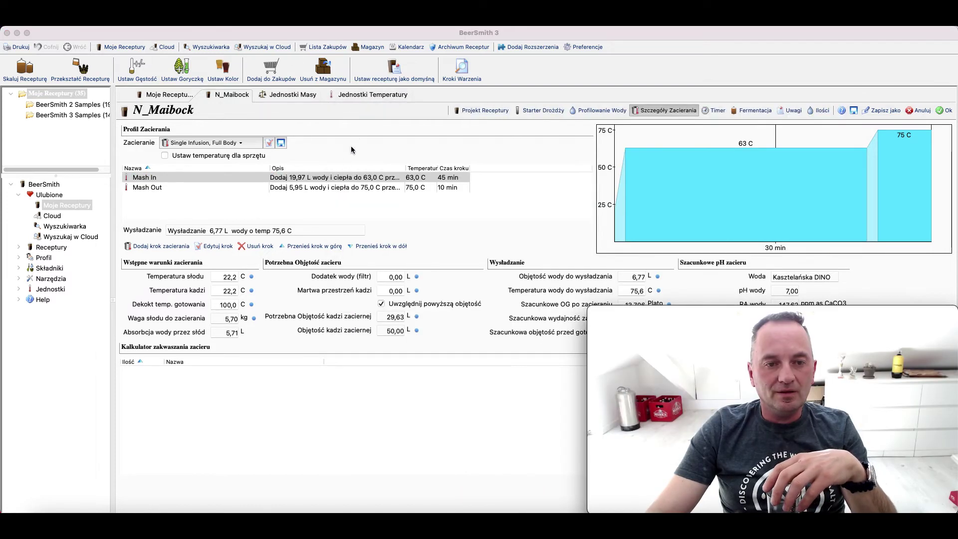
# Step: Set the Mash In step time to 60 min
pyautogui.doubleClick(442, 178)
pyautogui.doubleClick(434, 278)
pyautogui.write('60')
pyautogui.press('Return')
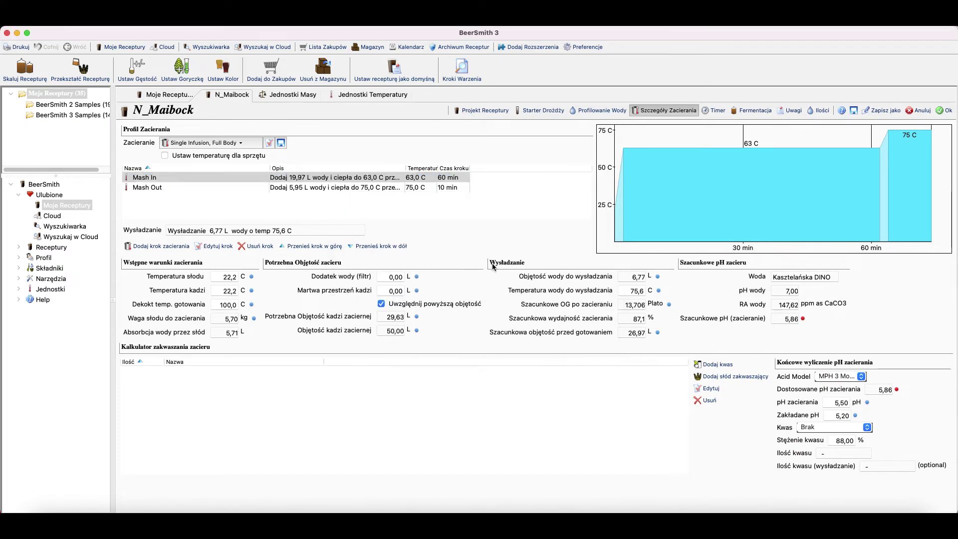
# Step: Set the Mash In step's water-to-grain ratio to 3 l/kg
pyautogui.click(421, 188)
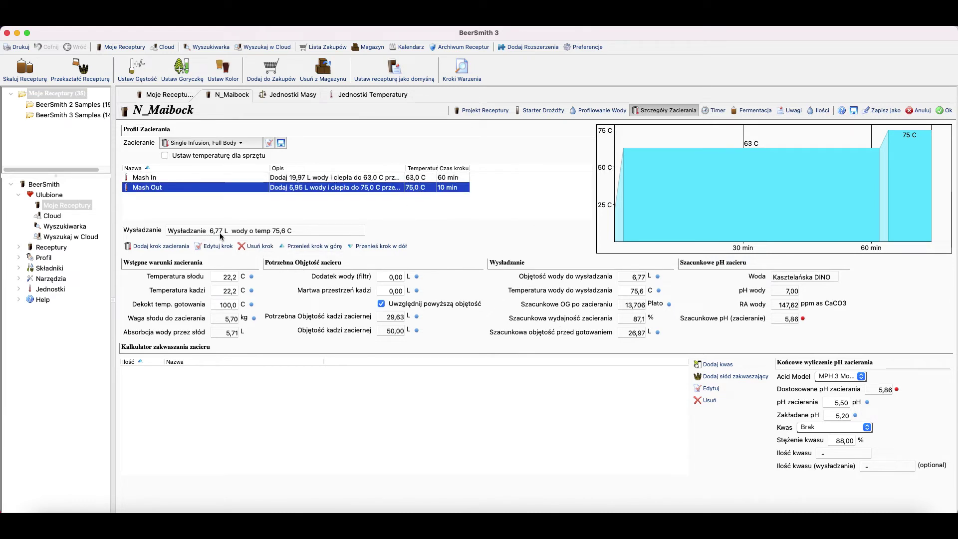
pyautogui.click(499, 508)
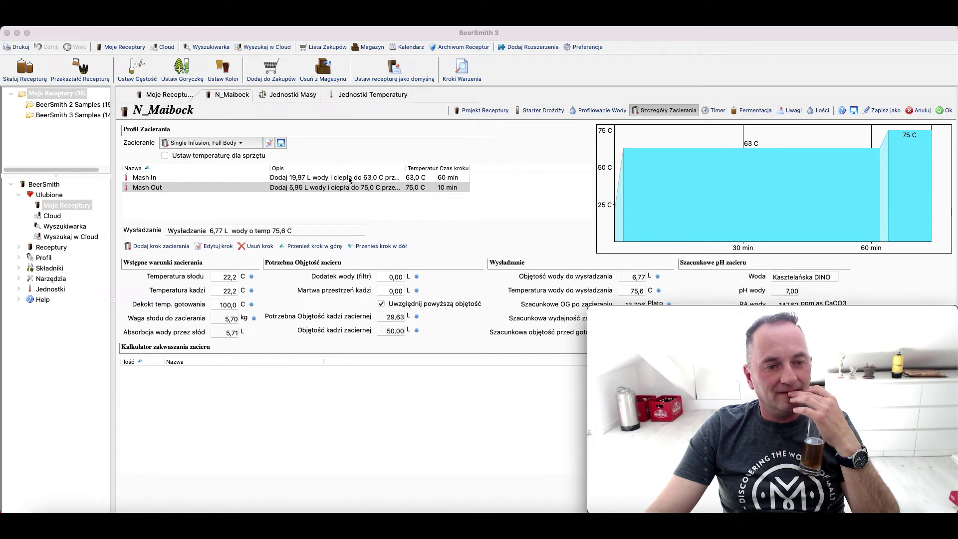
pyautogui.doubleClick(322, 179)
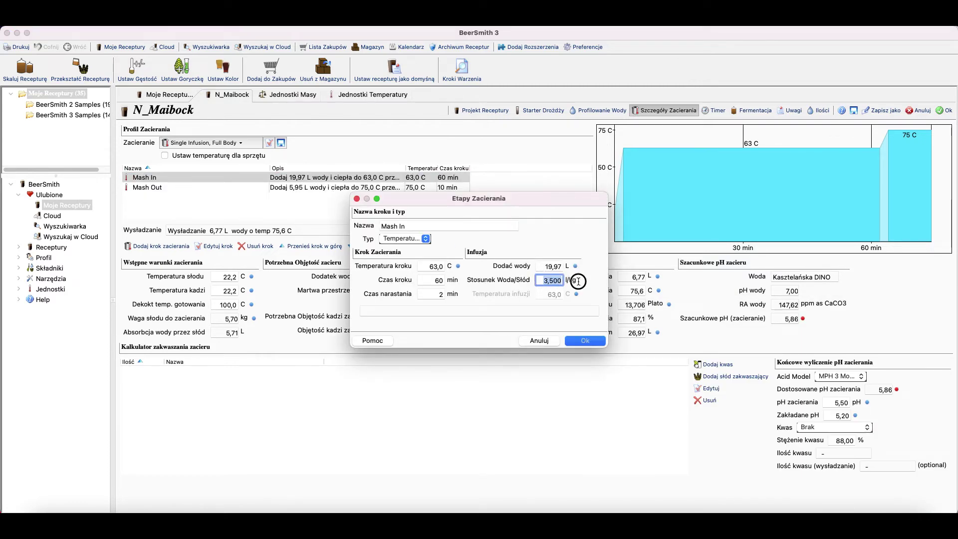
pyautogui.click(578, 339)
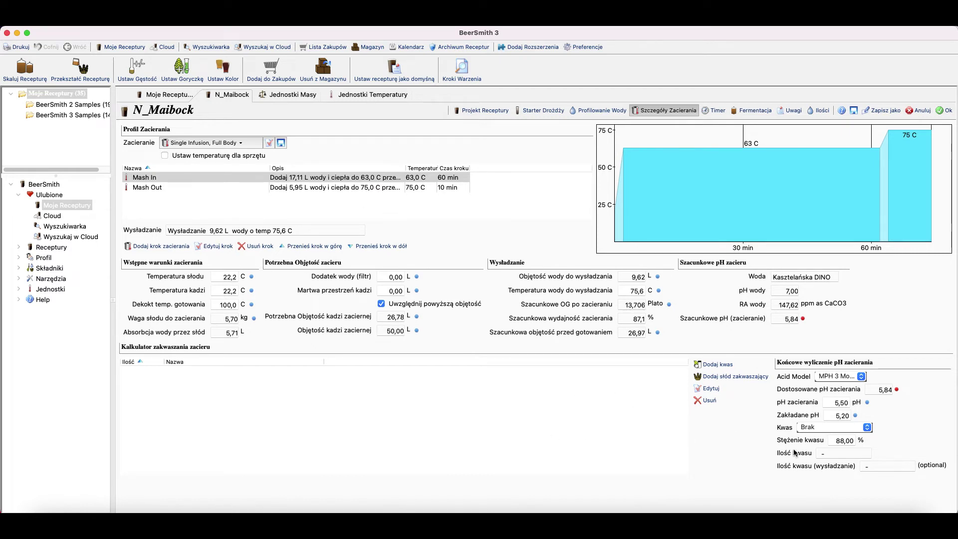
pyautogui.click(494, 513)
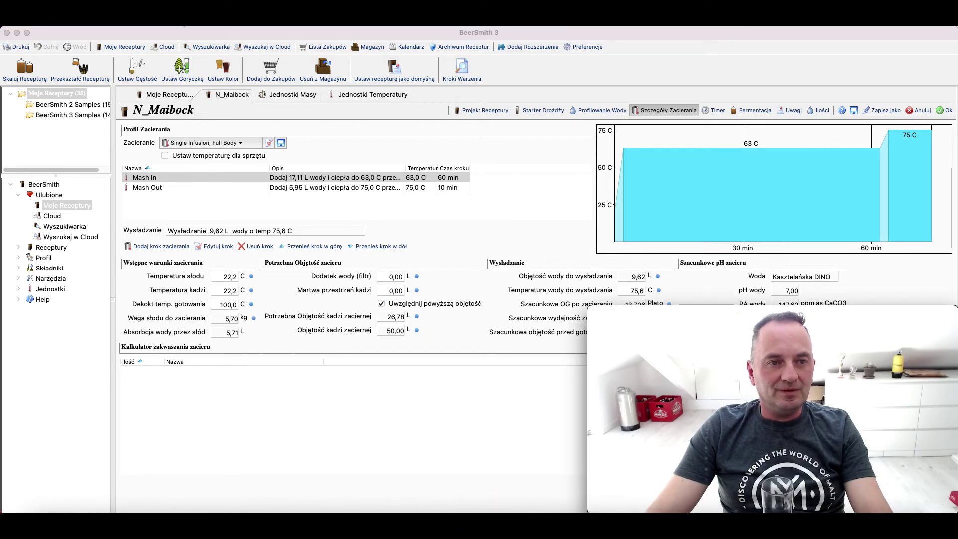
# Step: Set the Mash In step's type to Infuzja
pyautogui.moveTo(667, 314)
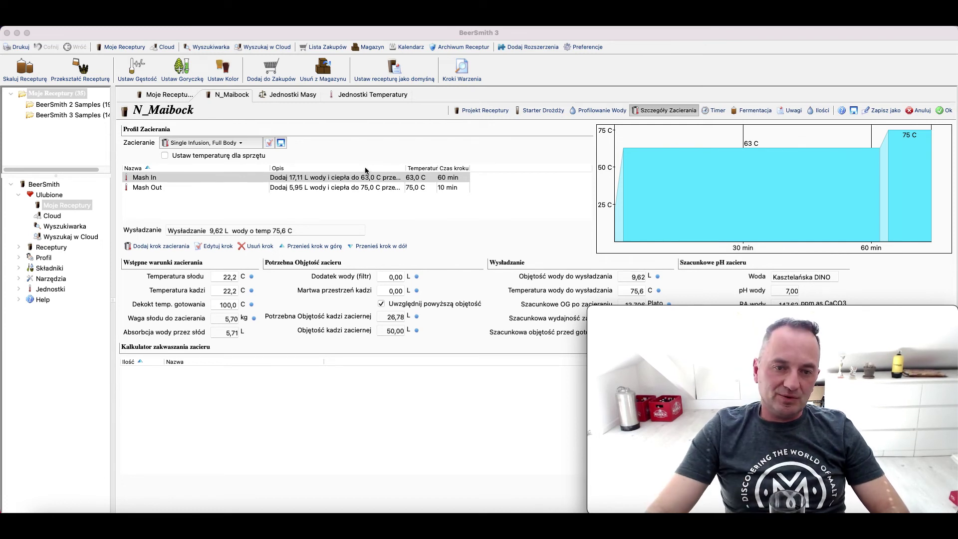
pyautogui.doubleClick(372, 180)
pyautogui.click(421, 240)
pyautogui.click(412, 220)
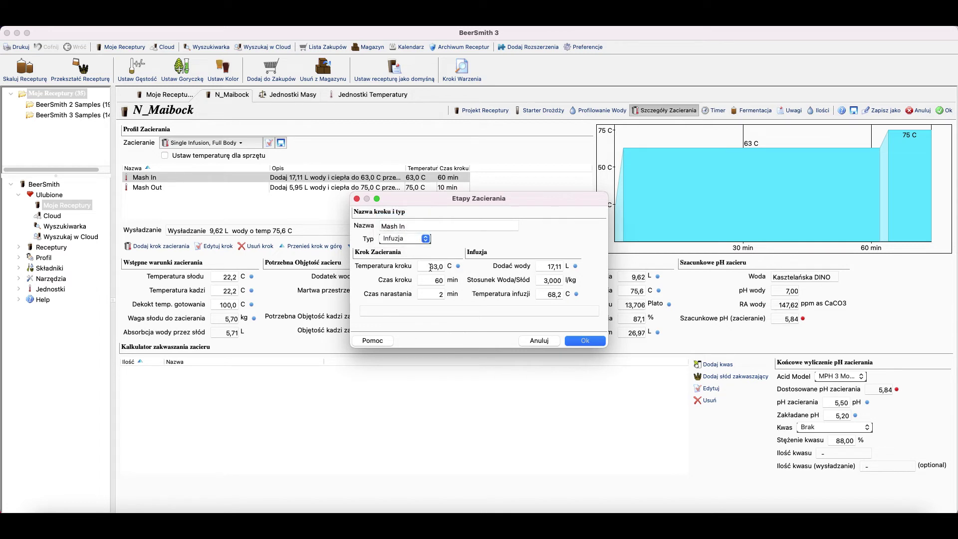
pyautogui.click(589, 341)
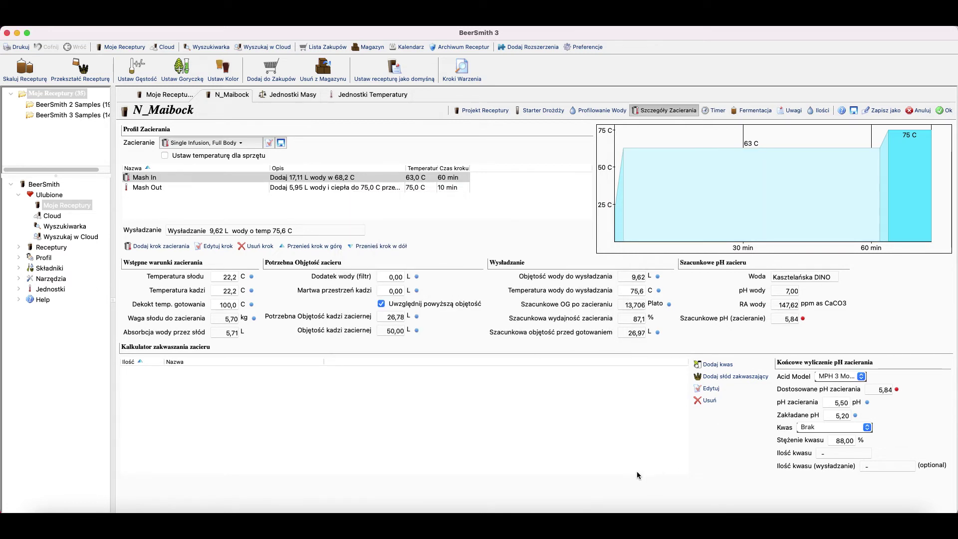
pyautogui.click(497, 494)
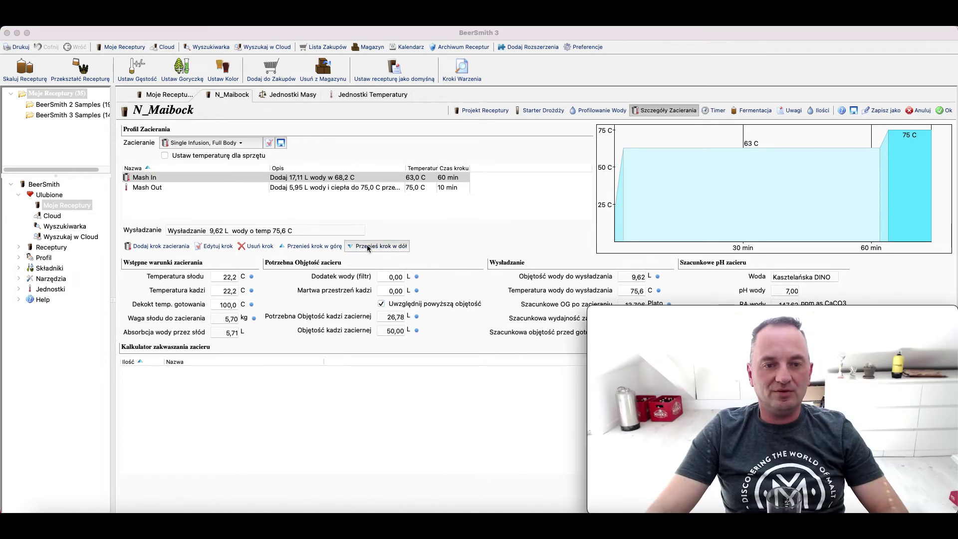